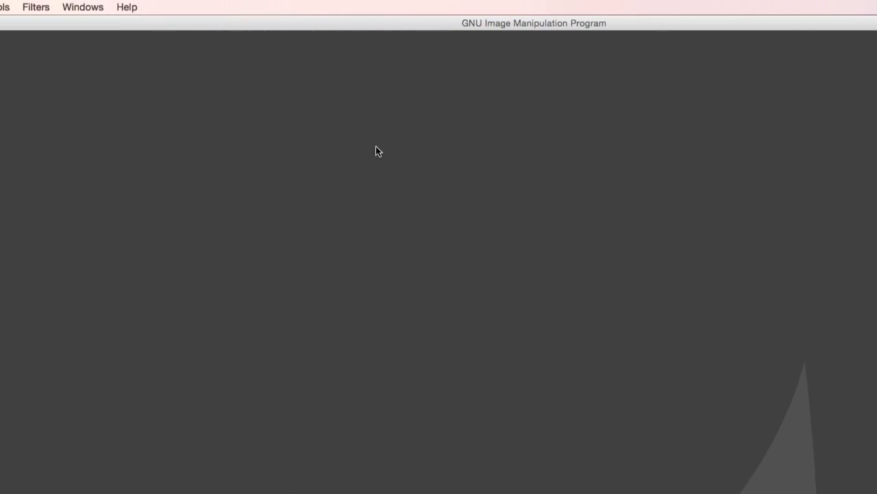
click(128, 6)
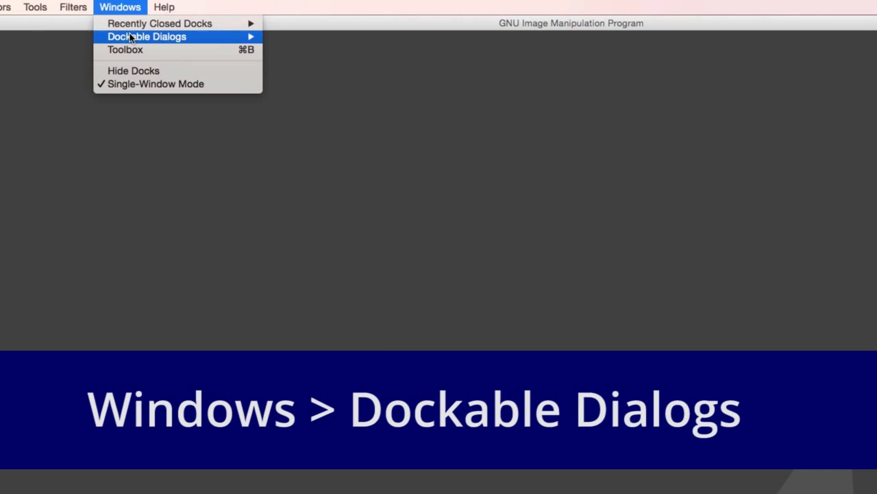
mouse_move(131, 39)
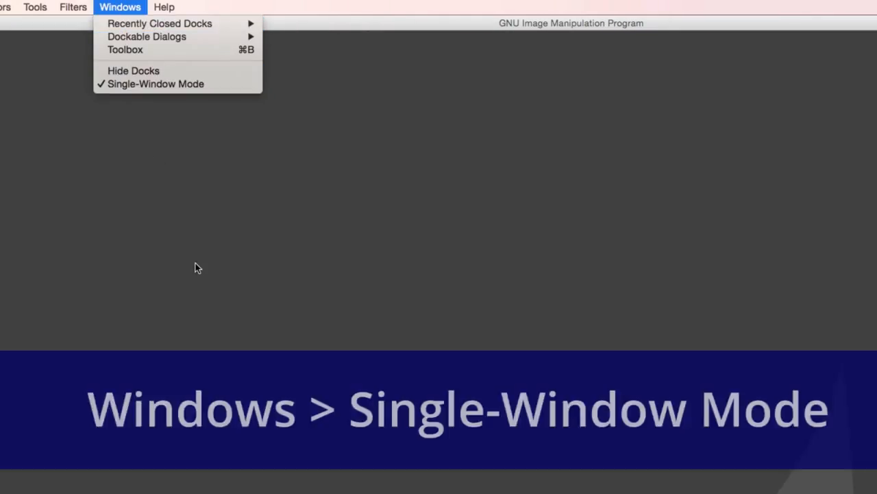
click(196, 260)
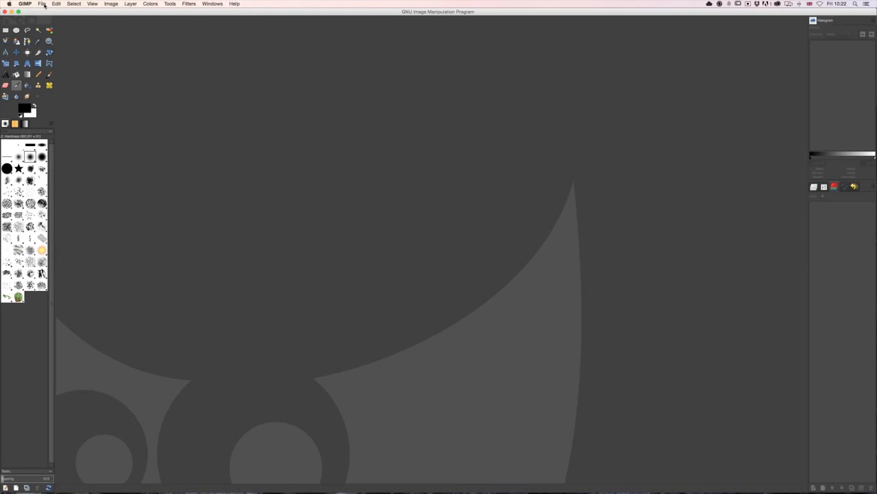
- Create a new blank image of 640 × 400 pixels
click(15, 4)
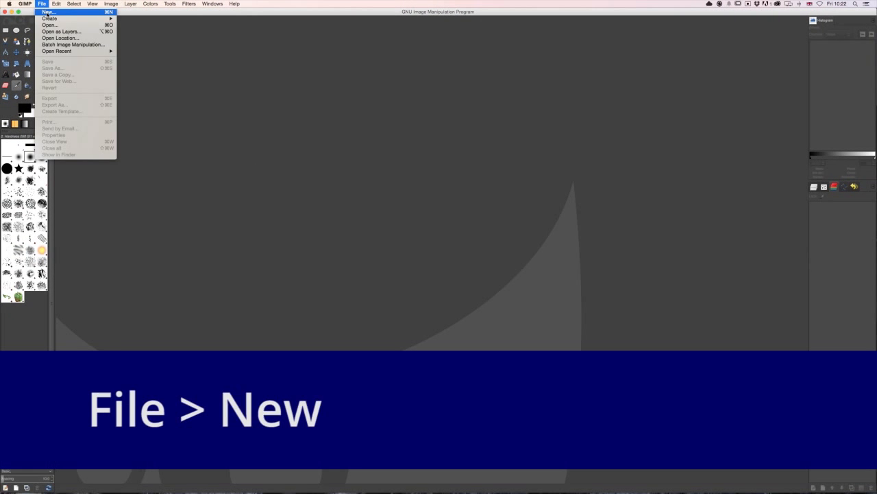
click(46, 12)
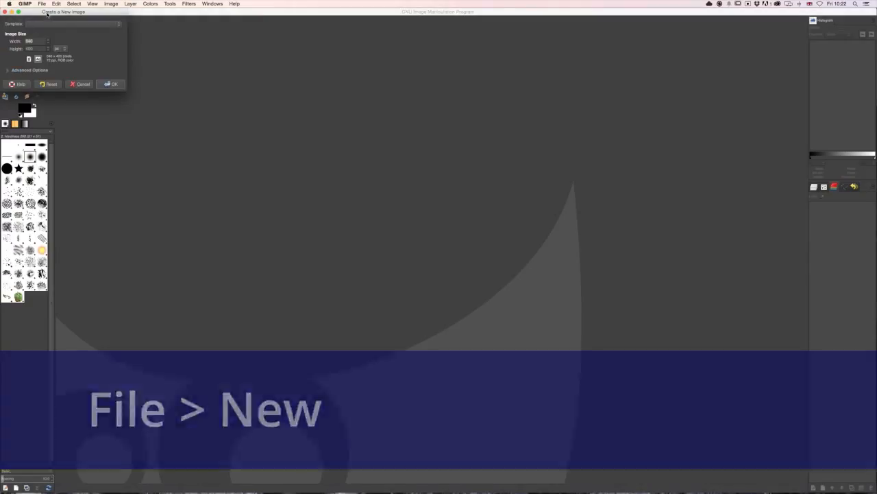
click(121, 86)
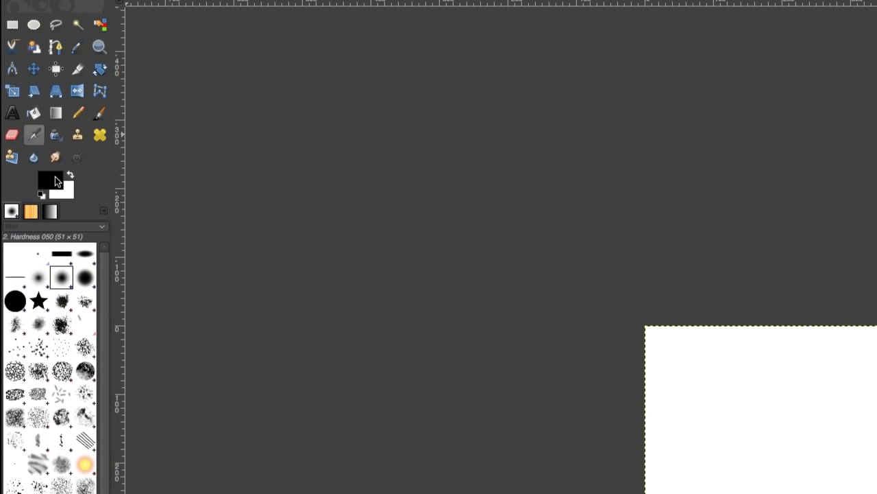
- Confirm black (000000) as the foreground color and bucket-fill the whole canvas with it, undoing and repeating the fill once
click(57, 180)
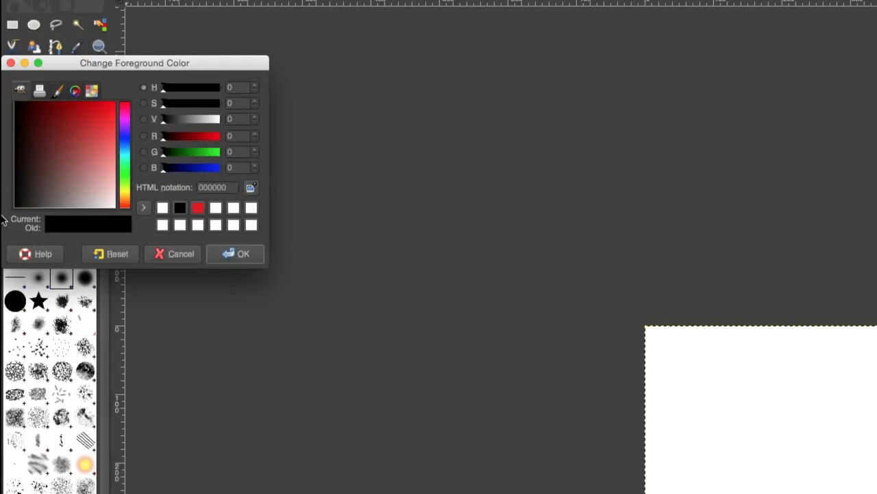
click(248, 254)
click(34, 113)
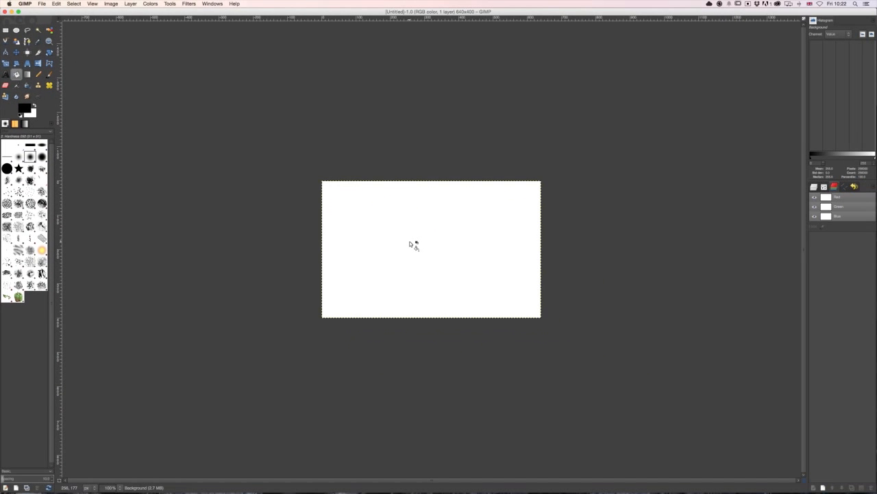
click(410, 242)
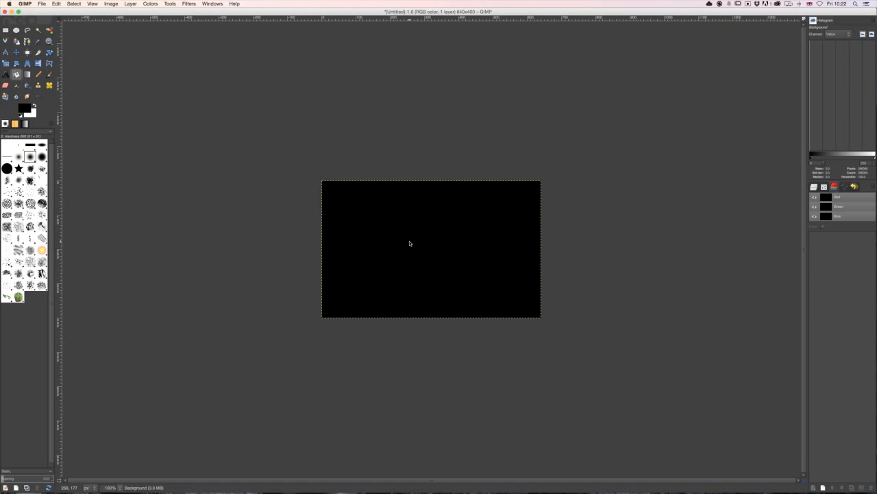
key(super+z)
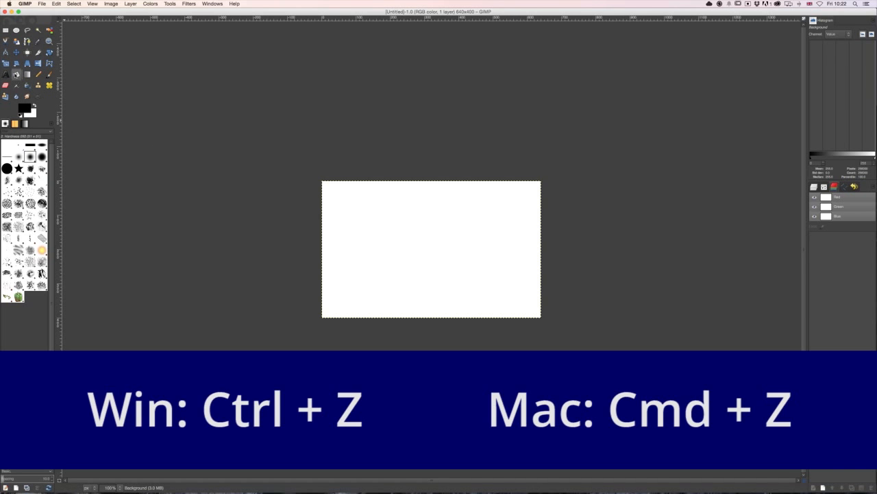
click(435, 250)
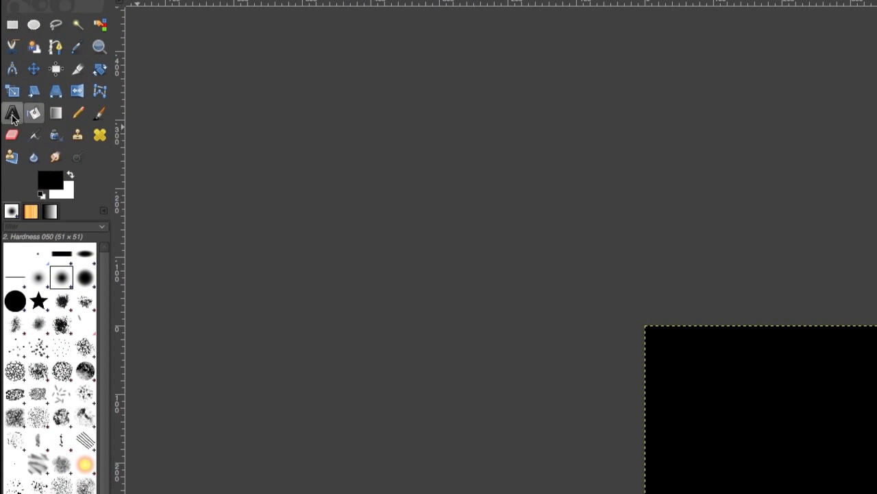
- Add the text "REBEL UNCUT" to the black canvas with the Text tool
click(12, 116)
click(695, 456)
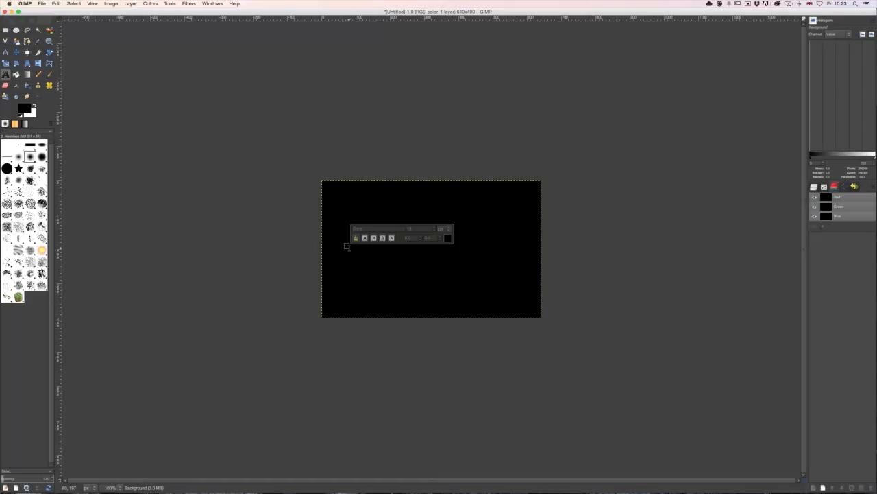
text(REBEL)
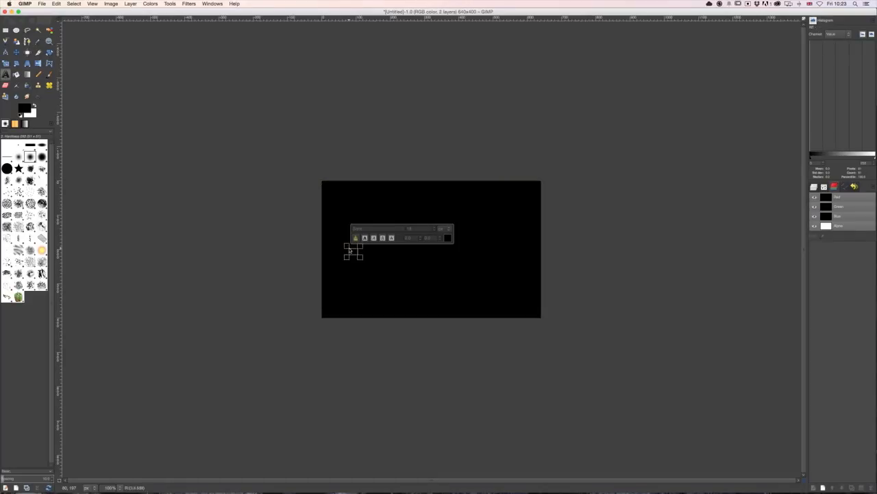
text(, UNCUT)
- Change the color of the entire REBEL UNCUT text to white
key(super+a)
click(824, 186)
click(829, 247)
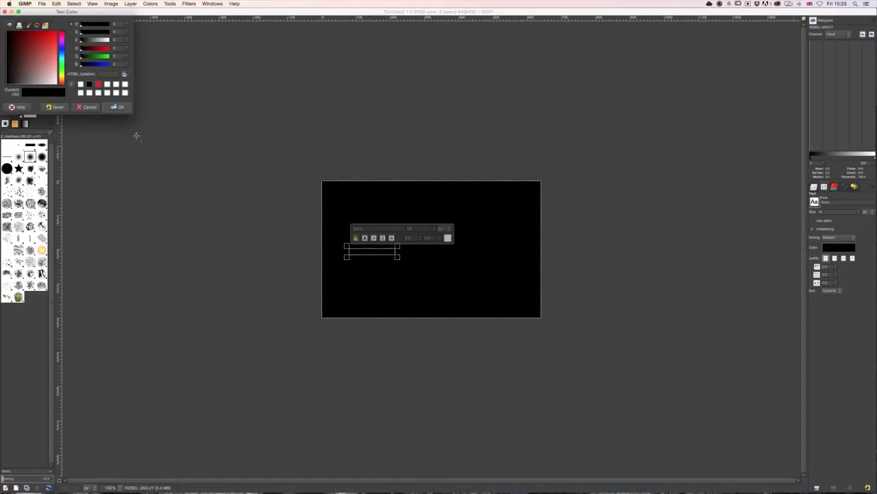
click(57, 83)
click(117, 108)
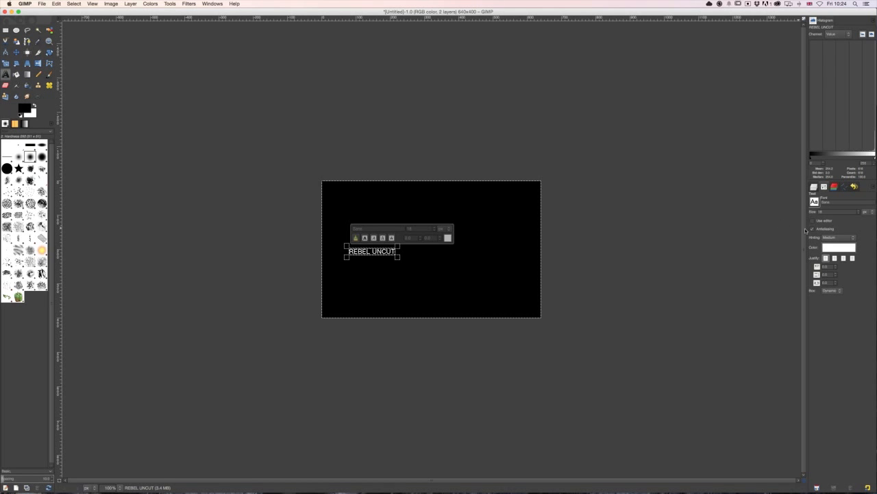
- Set the font of the REBEL UNCUT text to Arial Black, Heavy
drag(831, 202, 822, 202)
text(Arial)
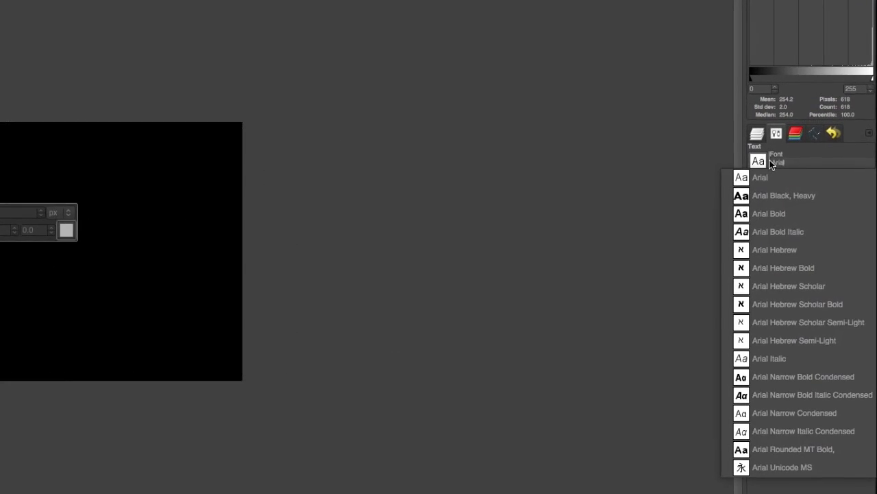
click(807, 197)
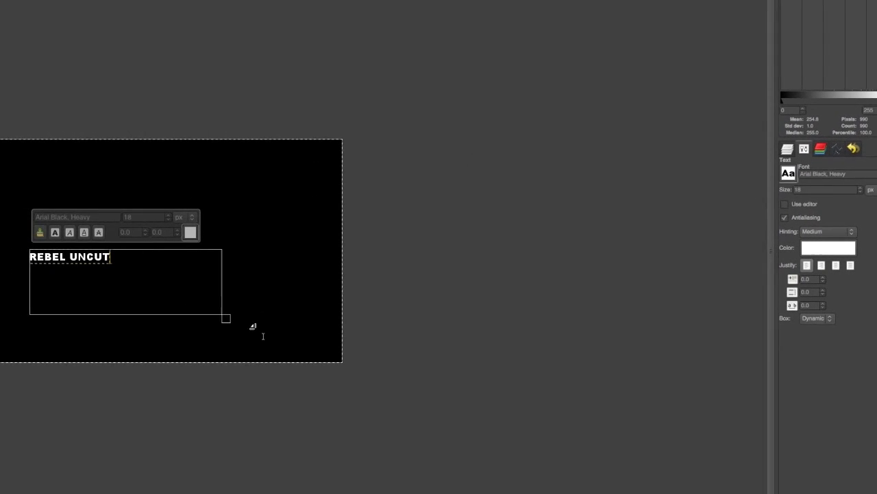
- Stretch the text box across most of the canvas to about 591 × 248 px and set the font size to 68 px
drag(252, 326, 359, 363)
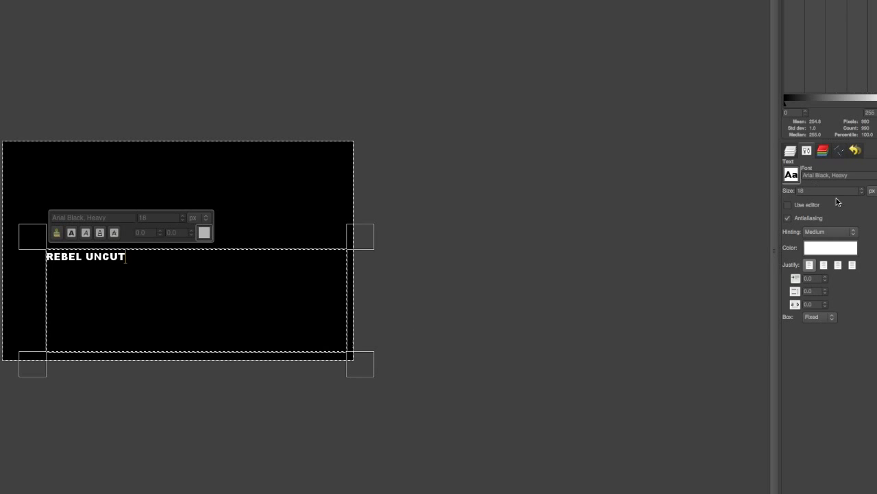
click(863, 189)
drag(862, 190, 862, 191)
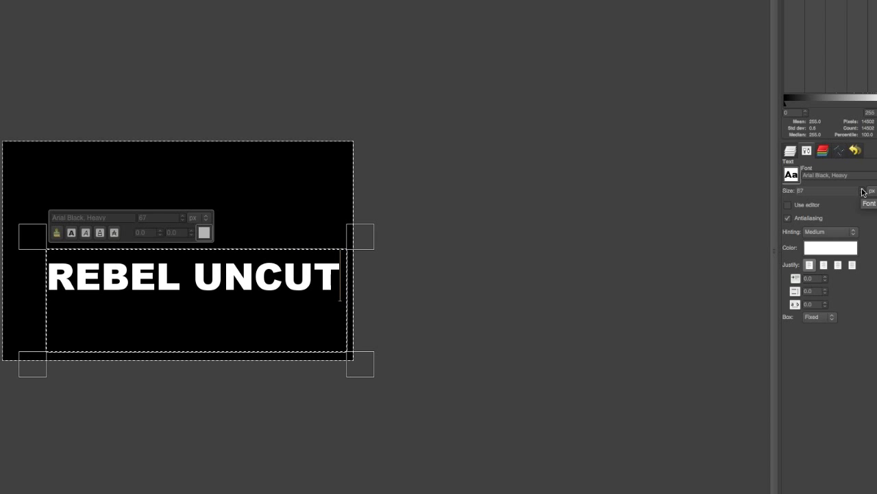
click(862, 192)
drag(33, 238, 10, 207)
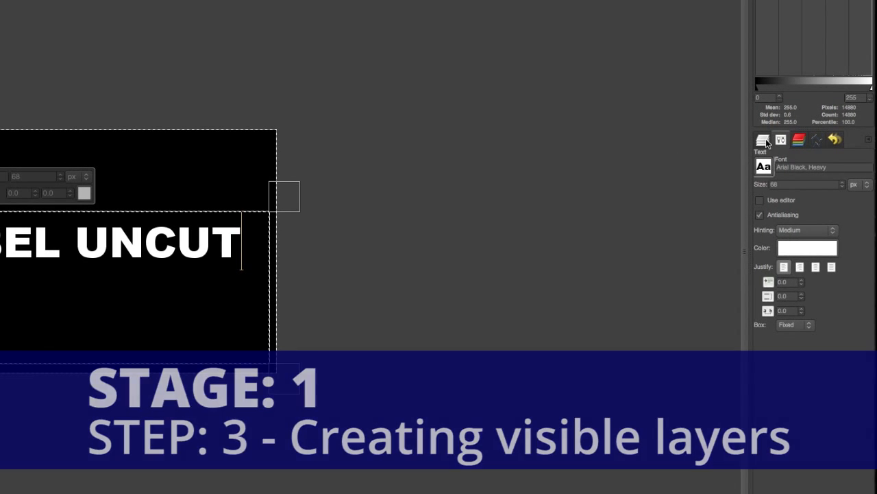
- Hide and show again the REBEL UNCUT text layer and the Background layer, one at a time, to examine what each contains
click(763, 140)
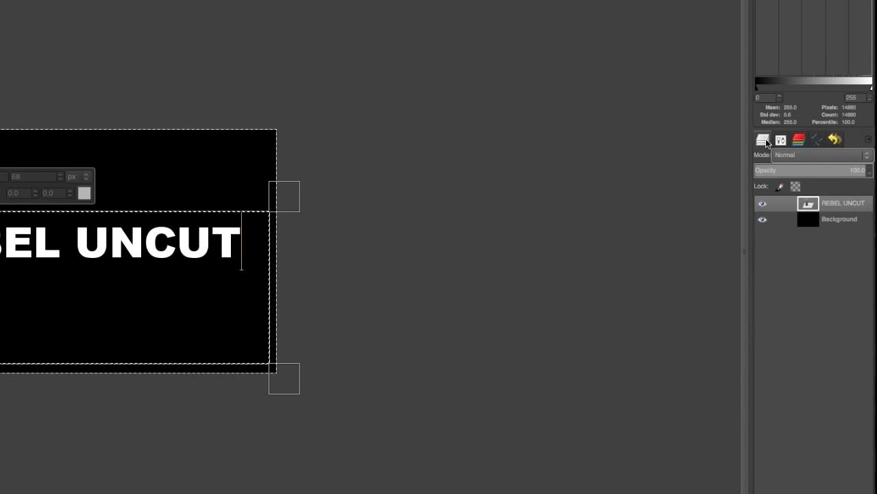
click(762, 204)
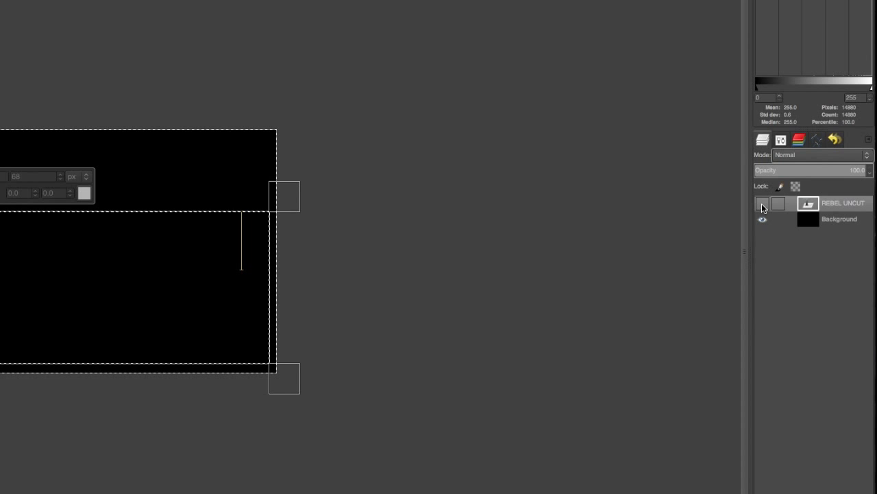
click(761, 203)
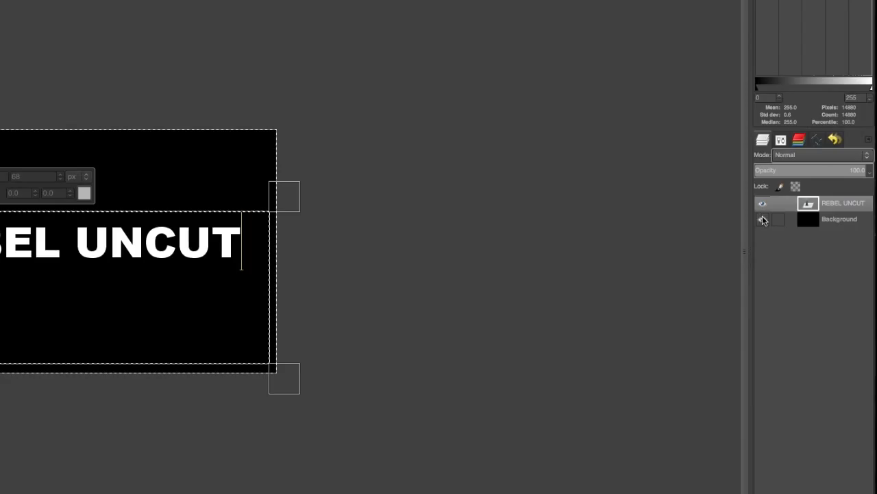
click(762, 219)
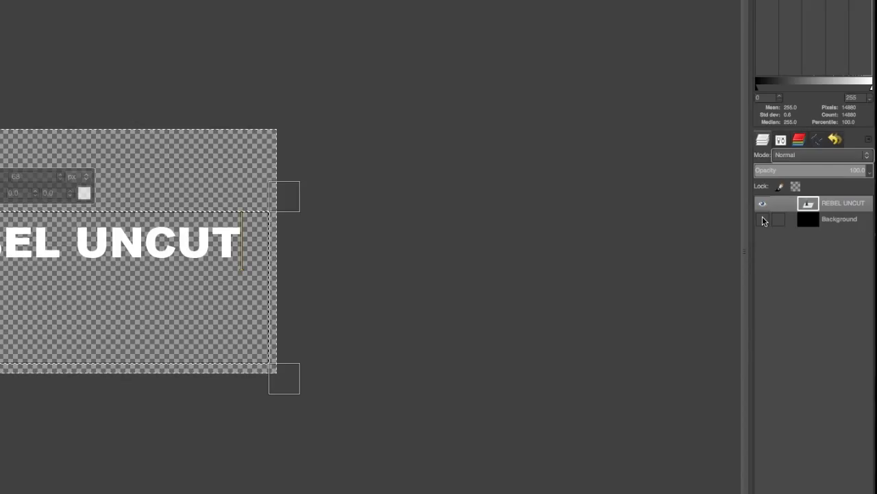
click(763, 219)
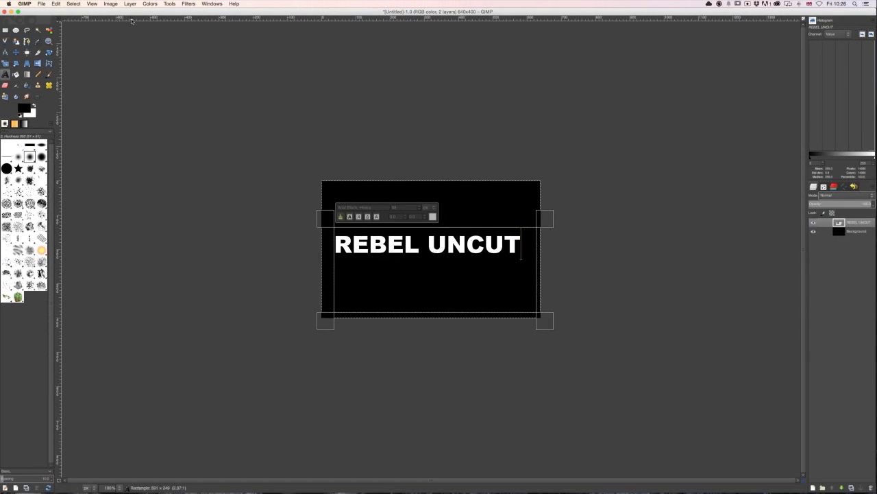
- Create a new layer from the visible image and apply a Gaussian Blur with the RLE method to it
click(133, 4)
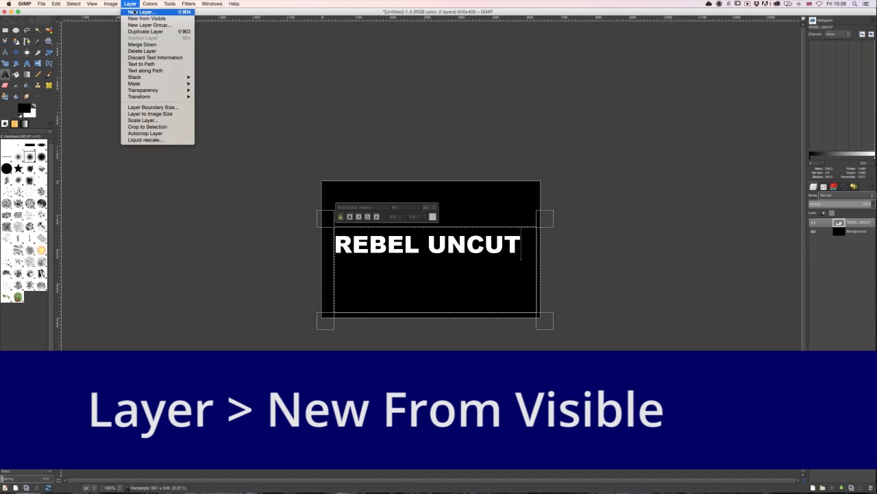
click(137, 22)
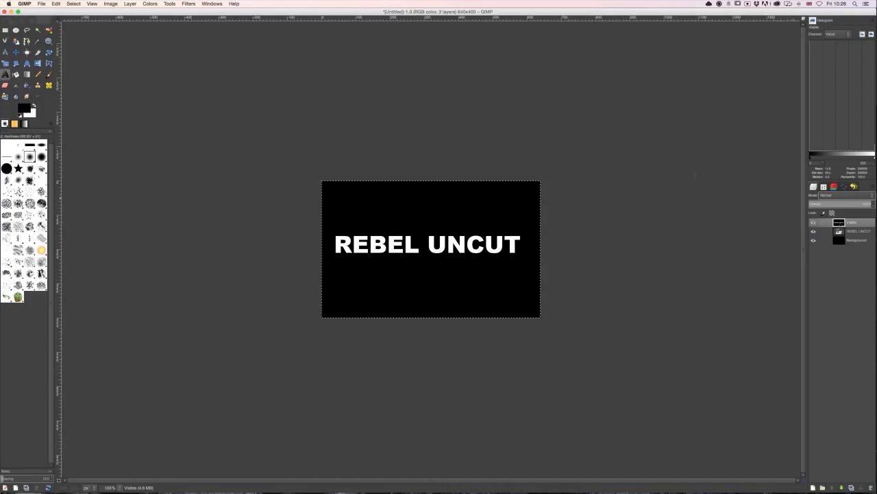
click(188, 3)
mouse_move(199, 37)
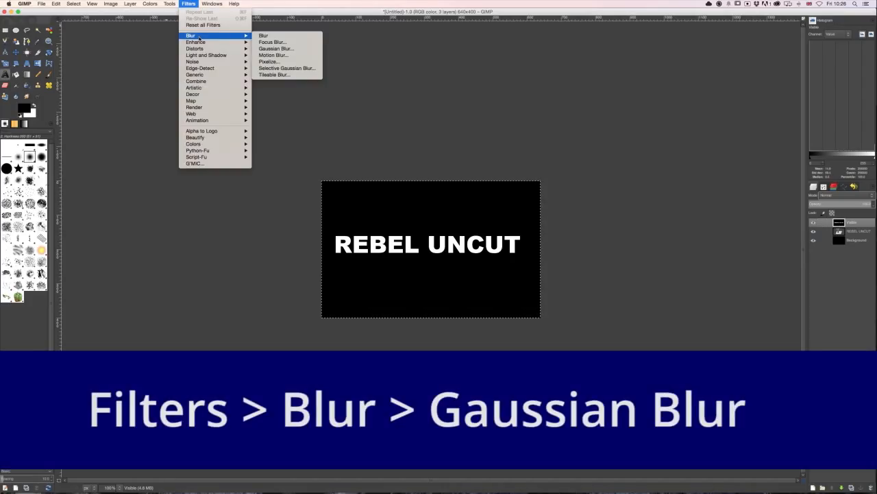
click(275, 50)
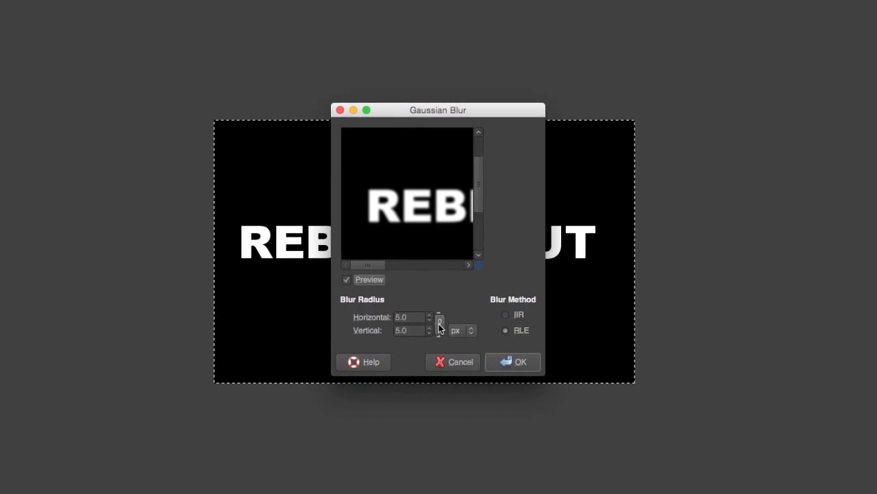
scroll(430, 317, up, 20)
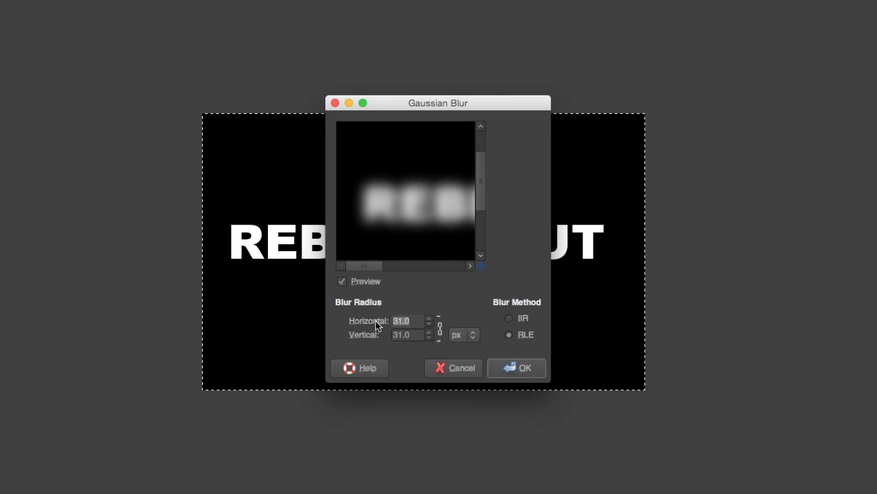
key(Tab)
click(532, 370)
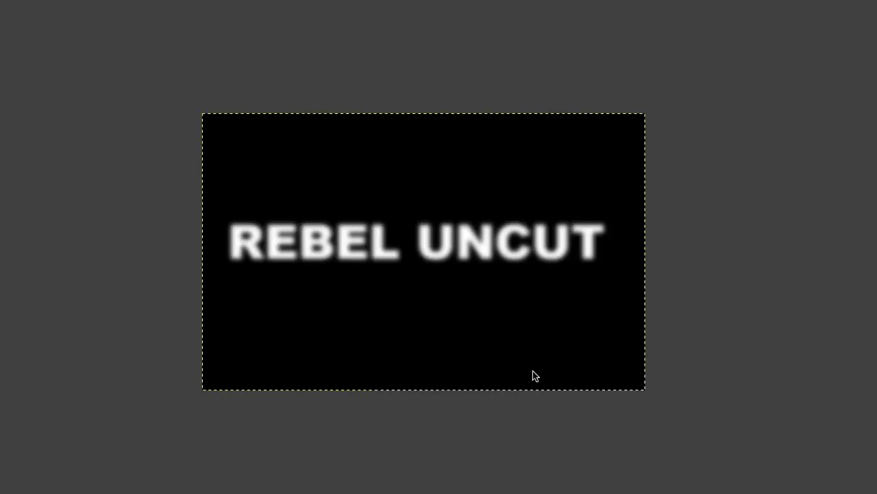
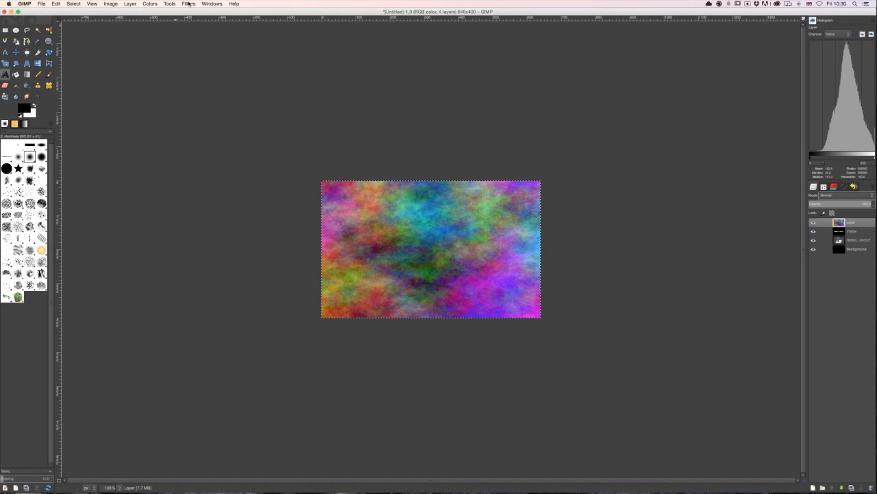
- Apply a Bump Map to the plasma layer, using the Visible layer as the bump map with the Linear map type
mouse_move(219, 107)
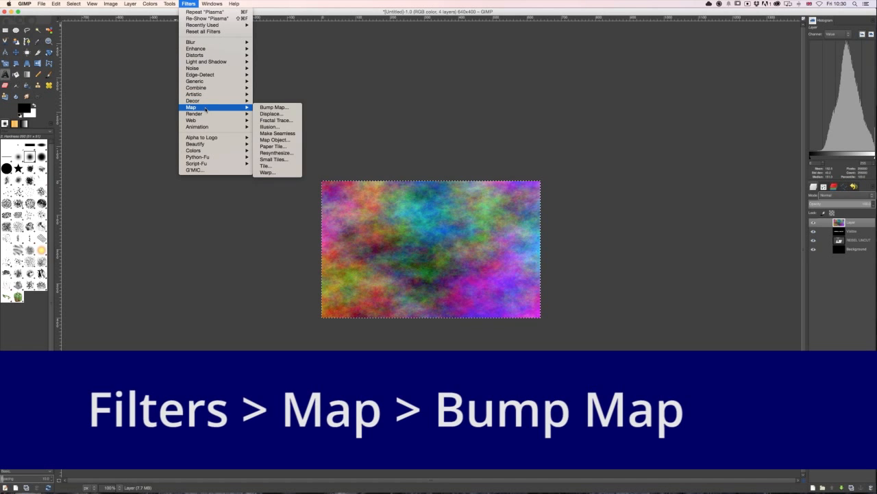
click(271, 108)
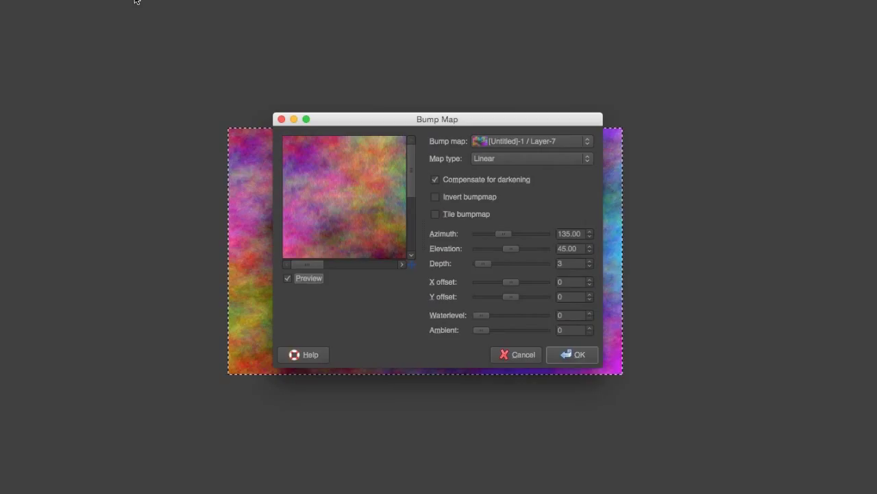
click(499, 142)
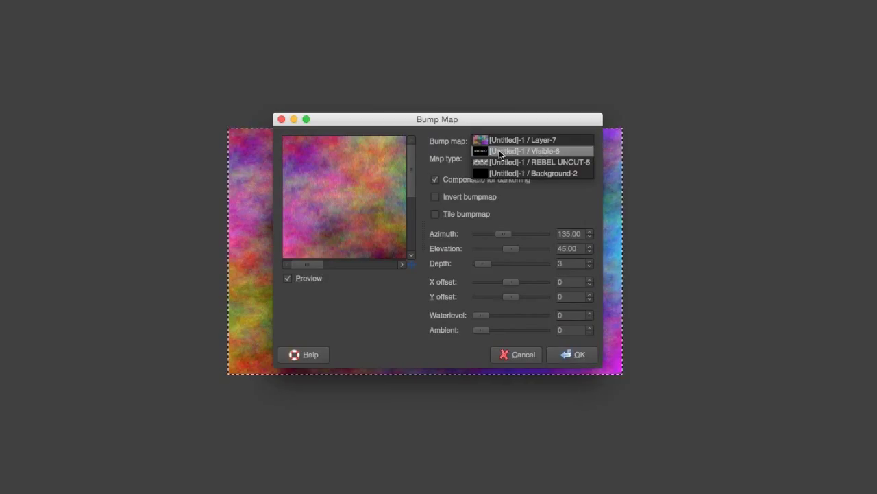
click(500, 150)
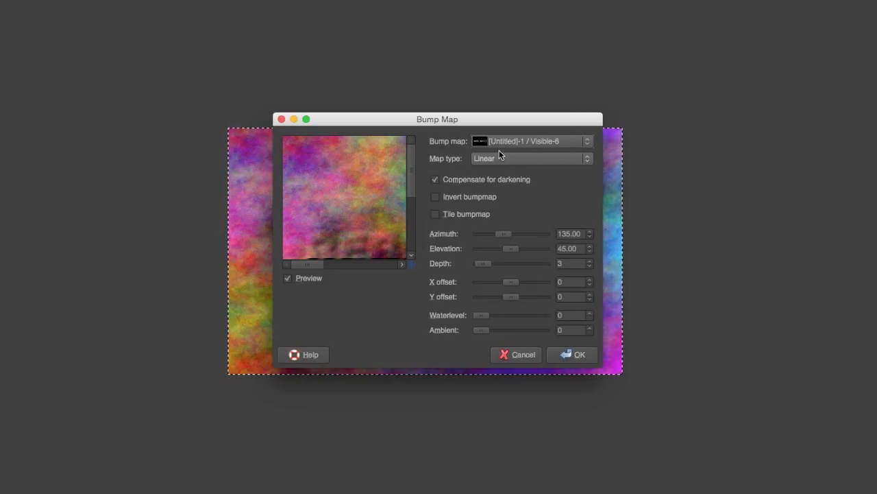
click(571, 354)
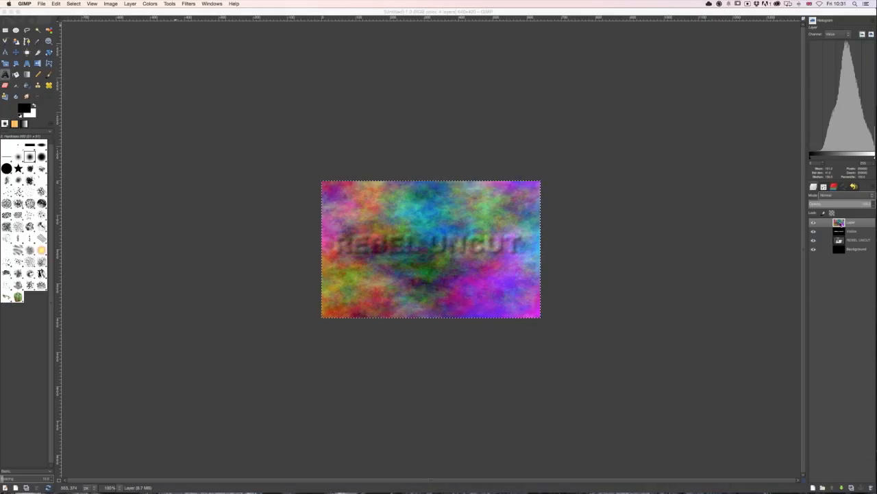
- Add a layer mask to the plasma layer, initialized to White (full opacity)
click(847, 223)
click(130, 3)
mouse_move(140, 65)
click(218, 63)
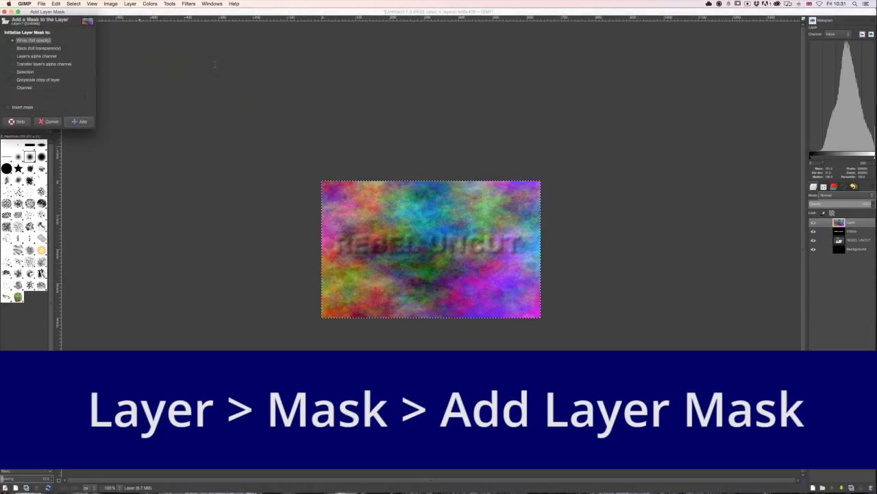
drag(75, 12, 285, 102)
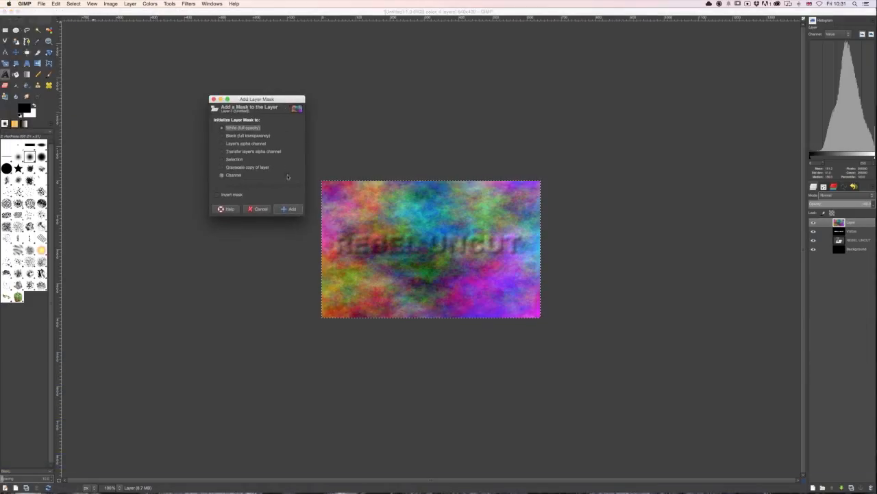
click(291, 209)
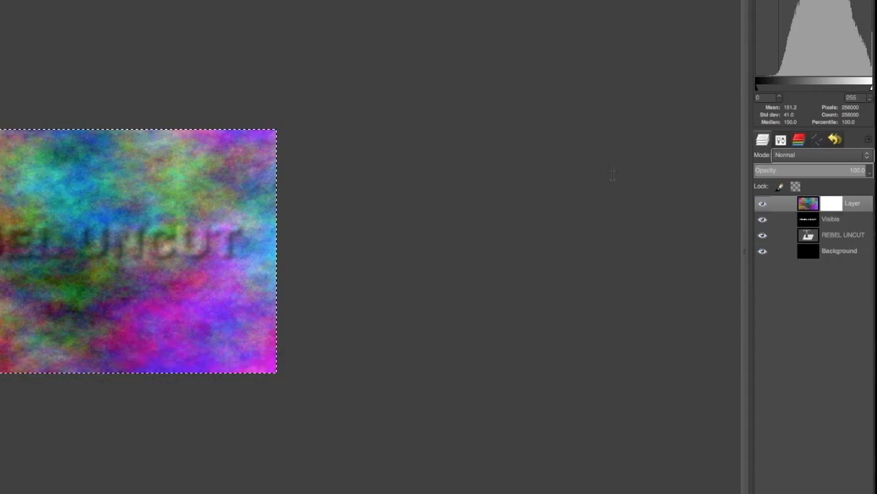
- Copy the blurred Visible layer into the plasma layer's mask and anchor the pasted content
click(812, 220)
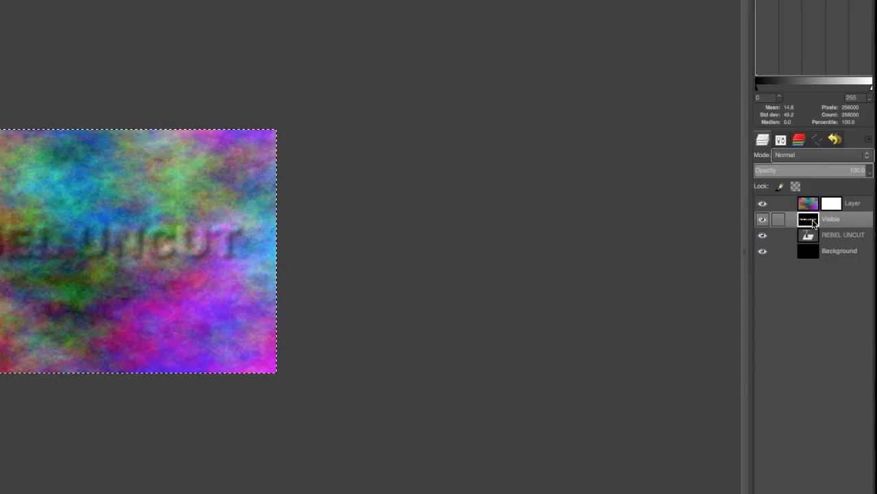
click(838, 204)
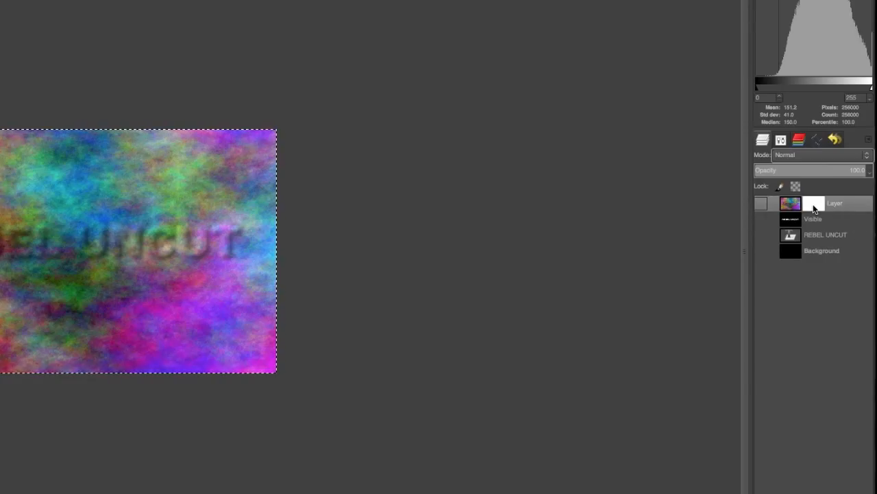
key(ctrl+v)
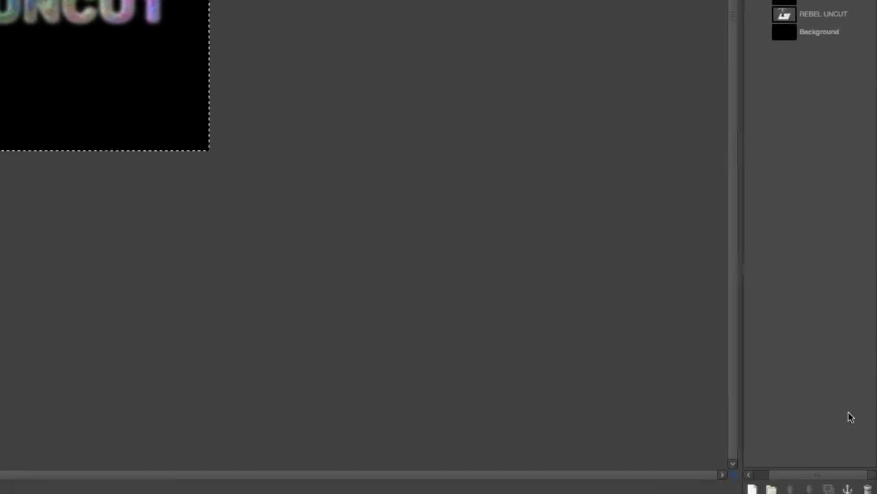
click(848, 484)
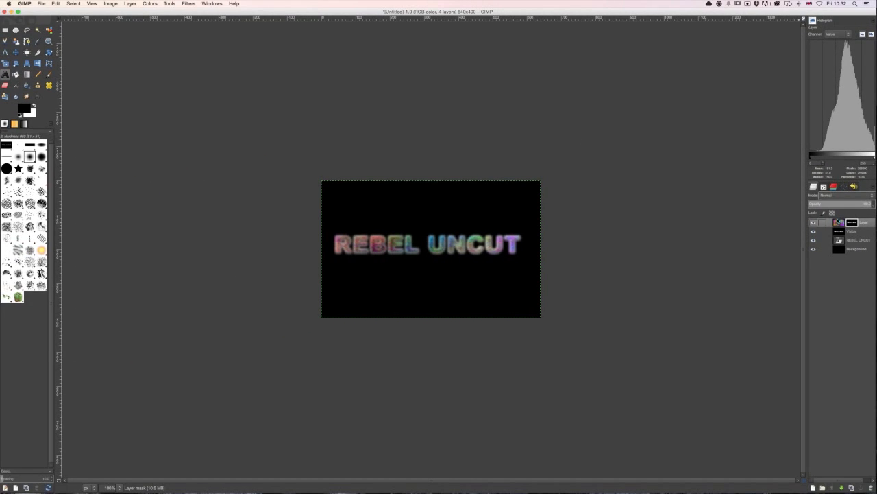
- Adjust the layer mask's Levels with an input gamma of 0.71, and check the masked lettering with the three lower layers briefly hidden
click(149, 4)
click(161, 45)
drag(105, 87, 169, 87)
drag(103, 114, 102, 114)
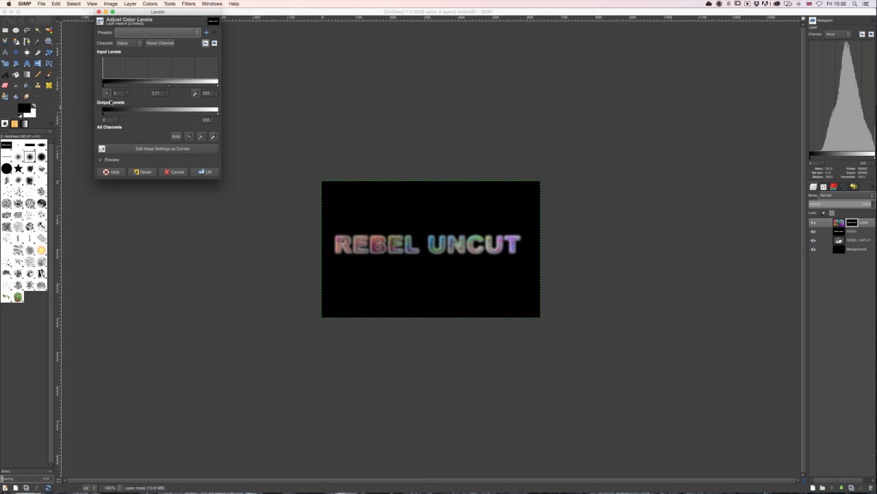
click(206, 171)
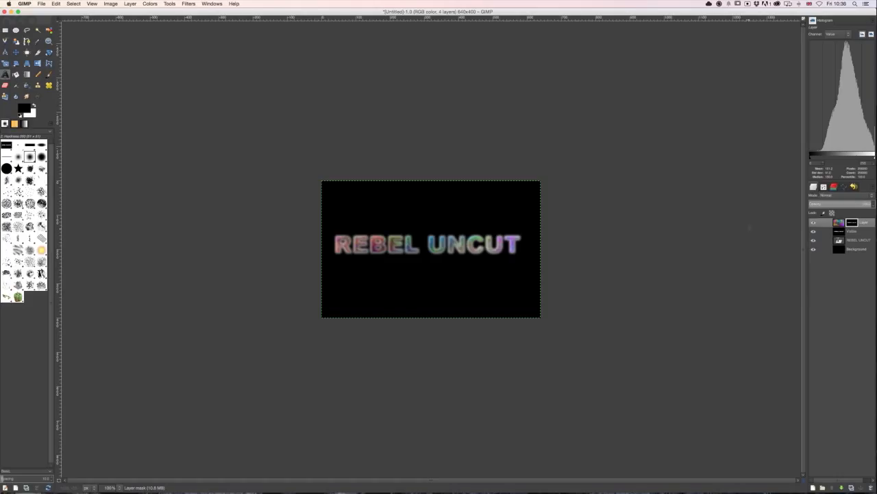
drag(814, 231, 814, 249)
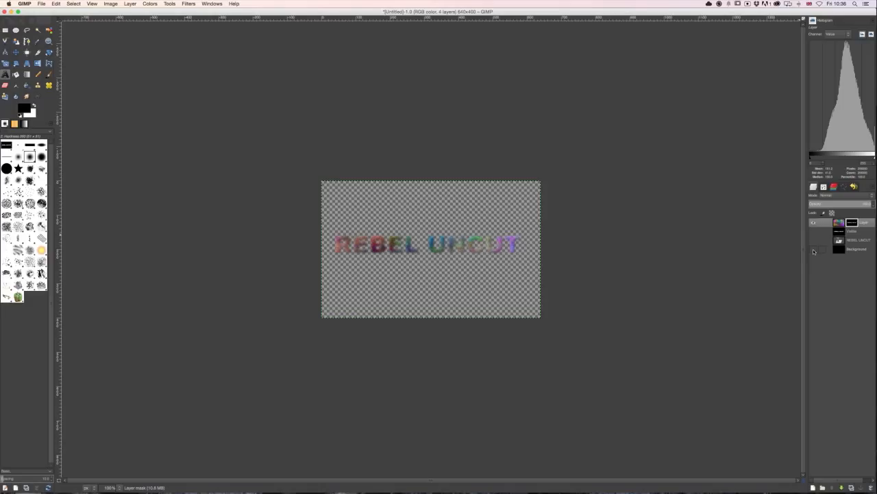
drag(814, 250, 814, 231)
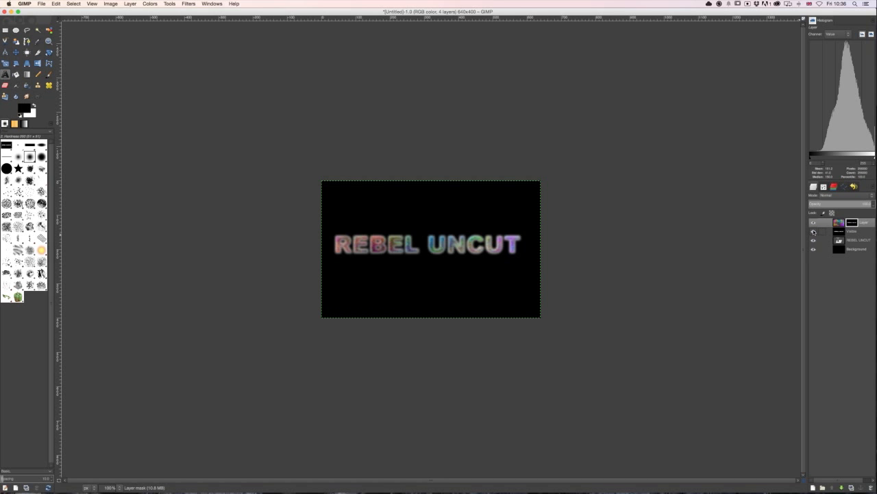
- Duplicate the Visible layer and invert the copy's colors, checking it with the plasma layer briefly hidden
click(841, 235)
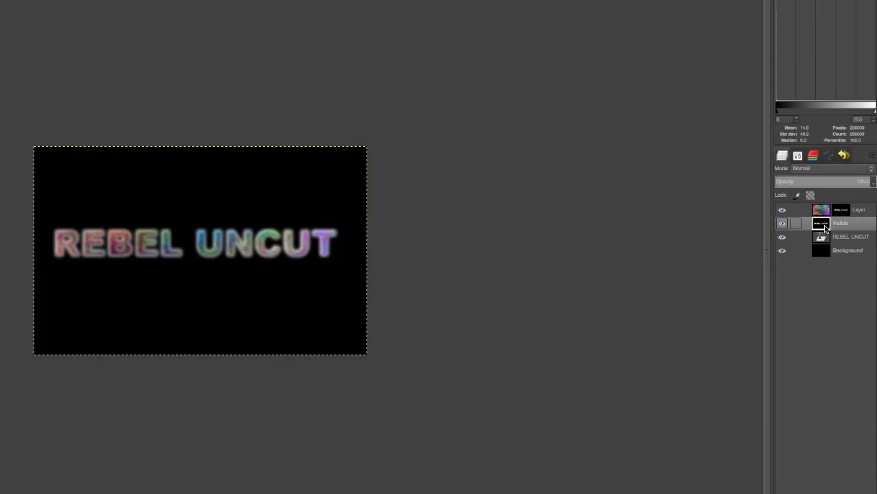
right_click(826, 228)
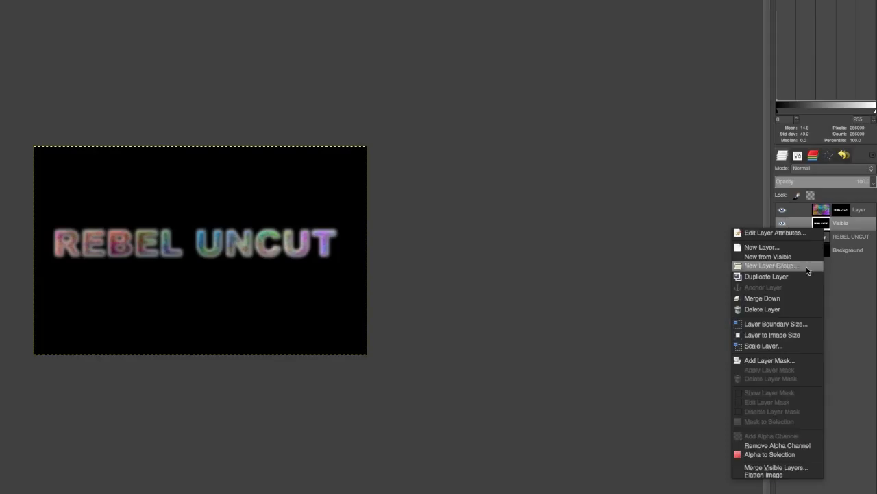
click(805, 277)
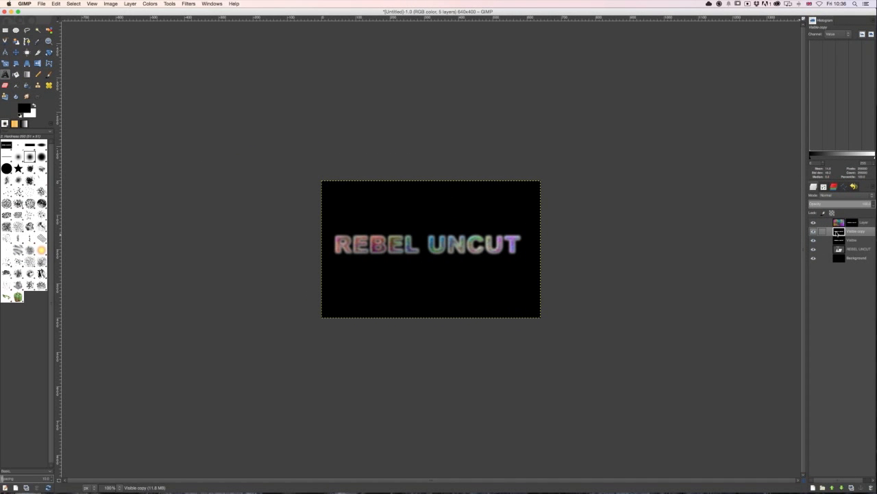
click(146, 4)
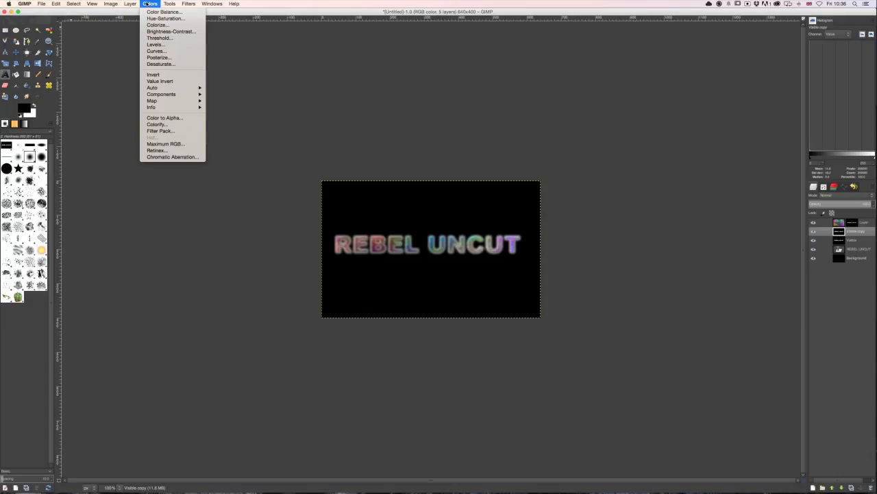
click(154, 75)
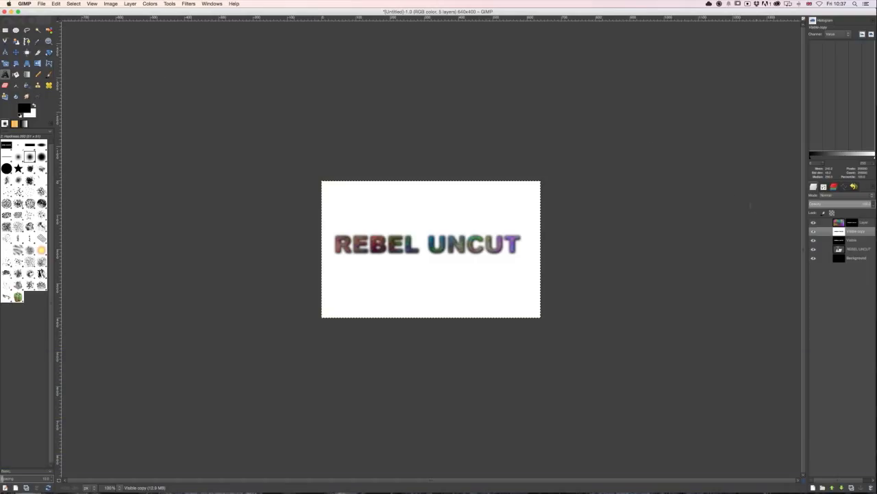
click(814, 222)
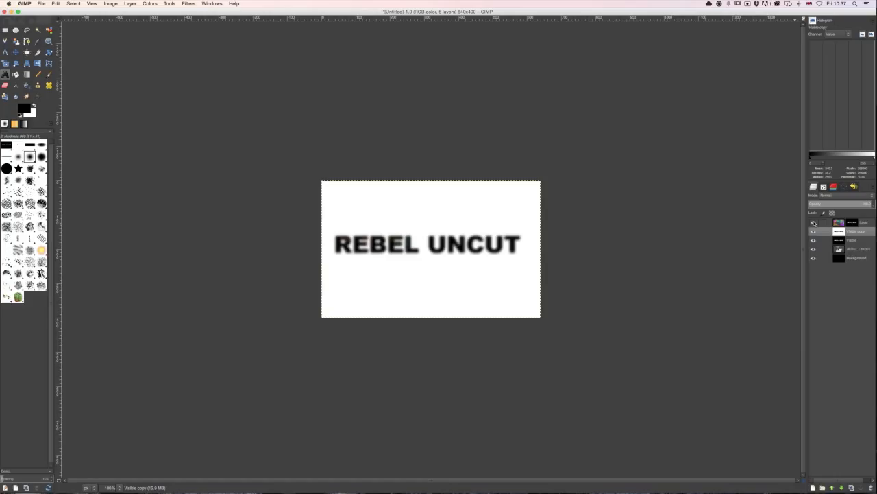
click(814, 223)
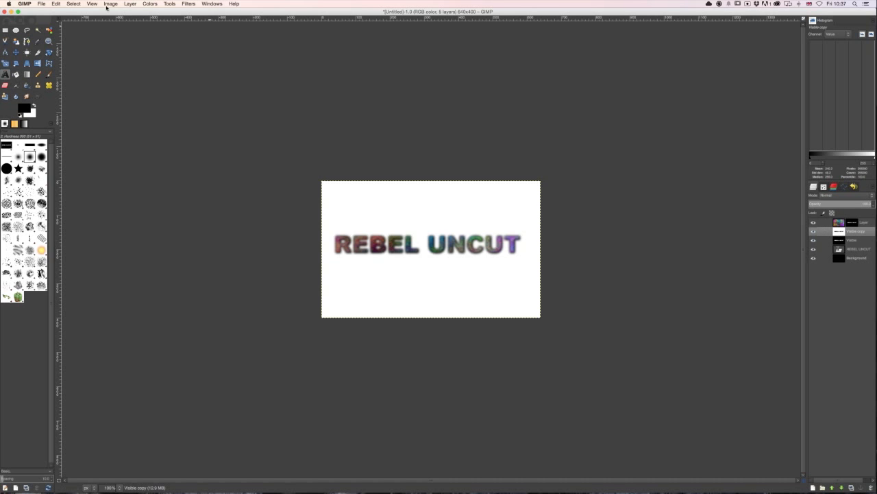
- Convert white to transparency on the inverted Visible copy layer with Color to Alpha
click(130, 4)
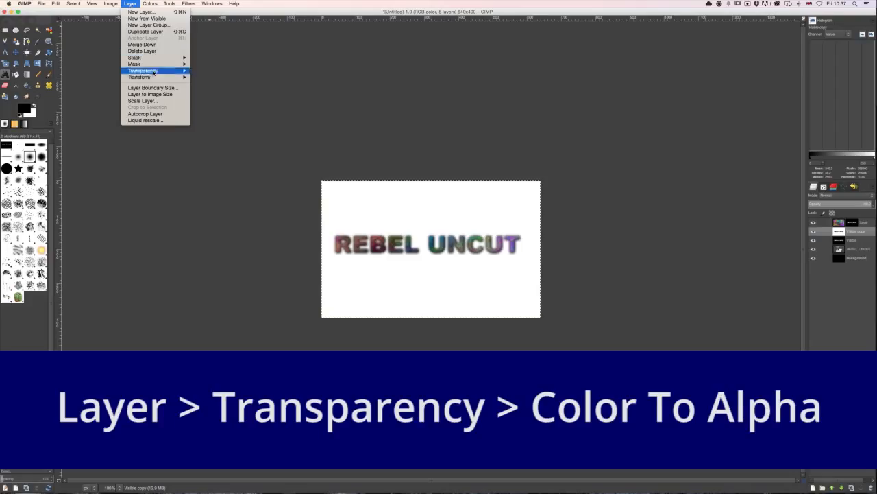
mouse_move(156, 71)
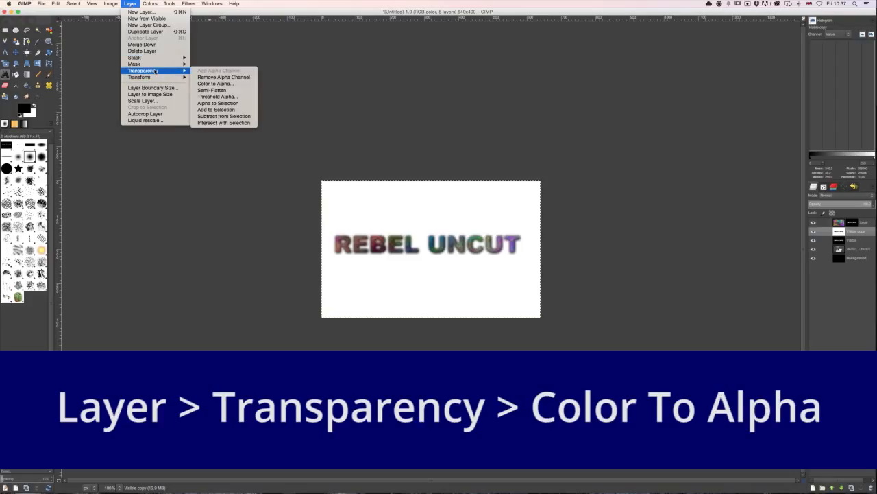
click(227, 82)
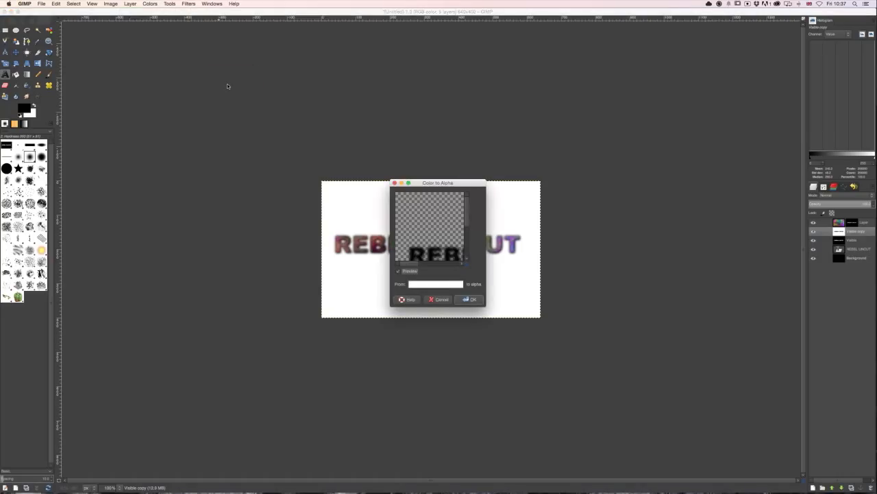
click(476, 298)
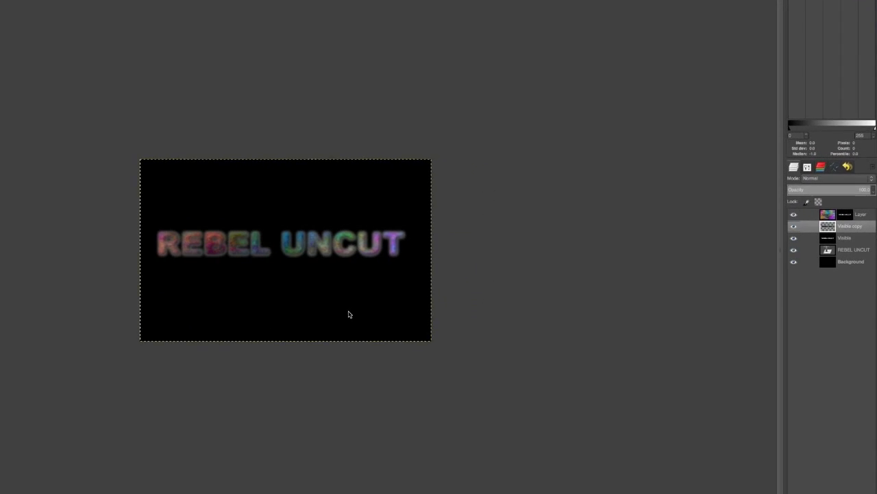
- Hide the Visible, REBEL UNCUT and Background layers, and check the black lettering with the plasma layer briefly hidden
click(785, 236)
click(782, 251)
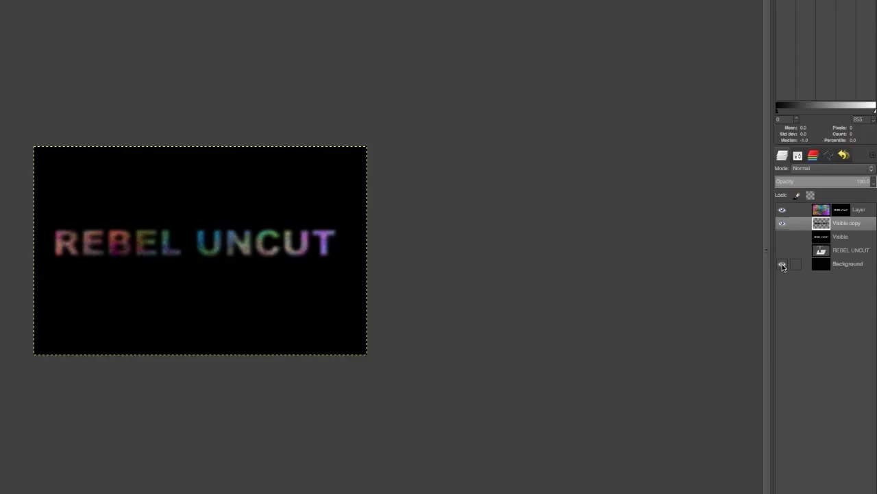
click(782, 264)
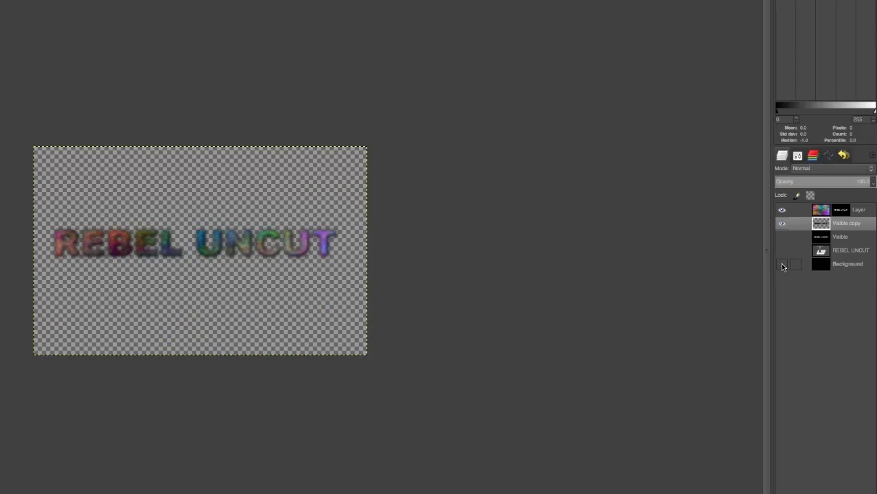
click(782, 209)
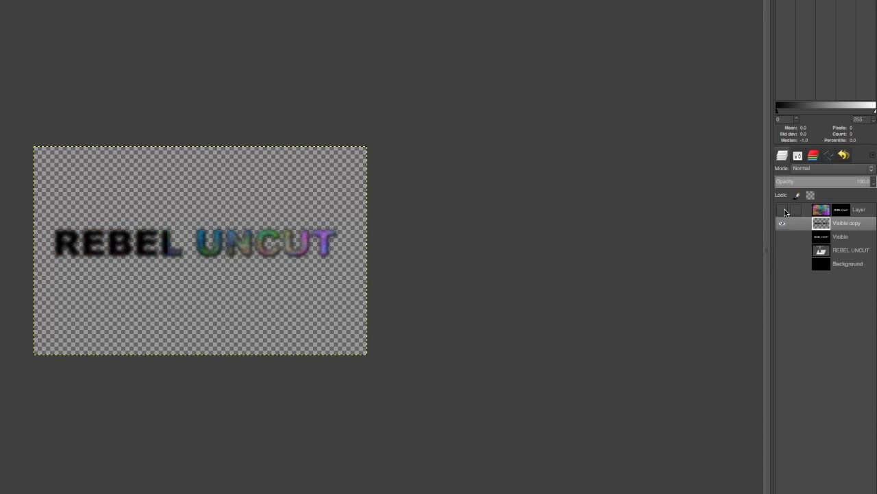
click(787, 211)
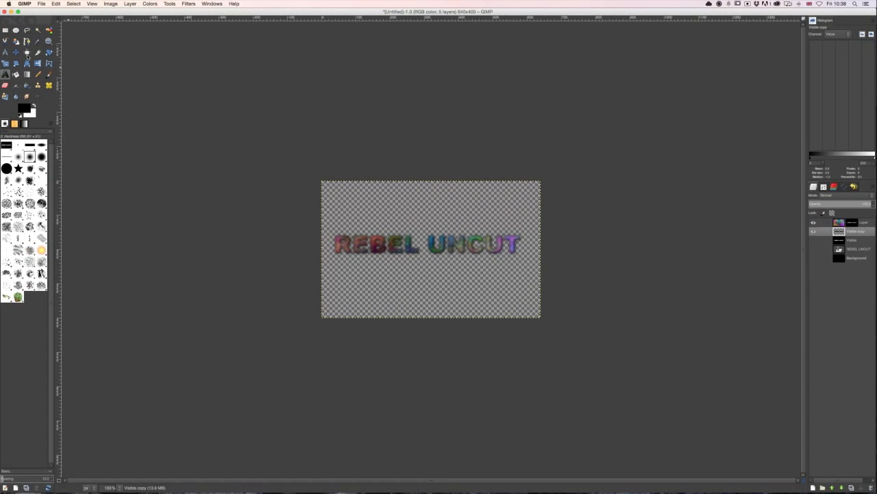
- Move the Visible copy layer slightly down and right as a drop shadow behind the colored lettering, undoing an exaggerated further move
click(16, 52)
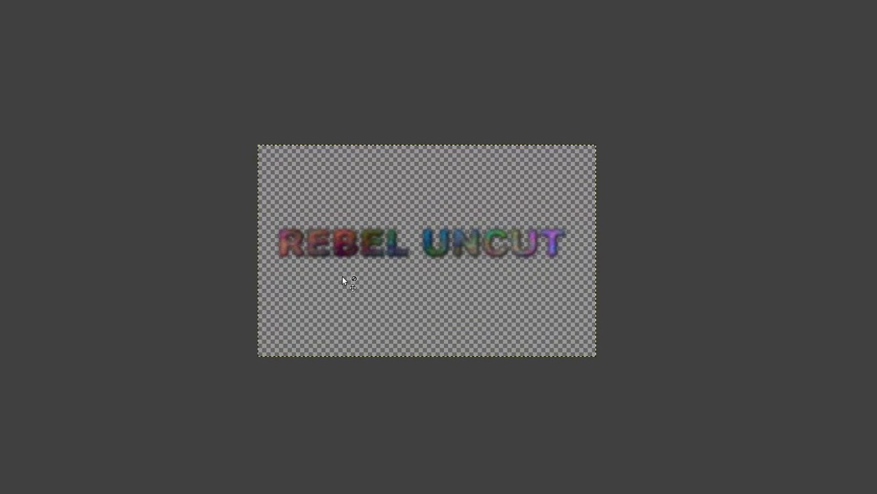
drag(342, 275, 346, 283)
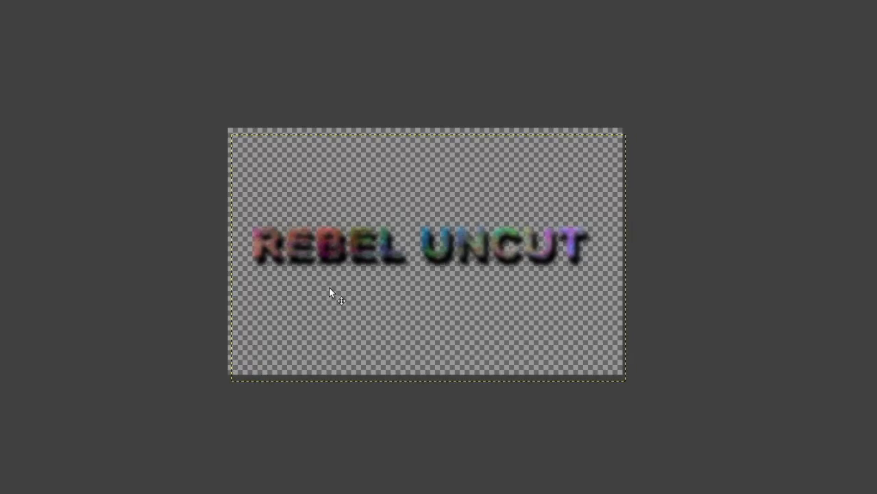
drag(329, 288, 351, 313)
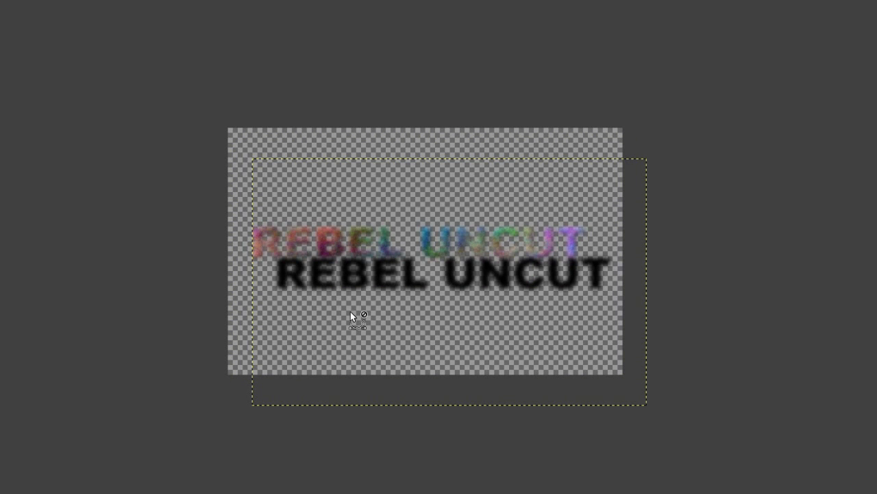
key(ctrl+z)
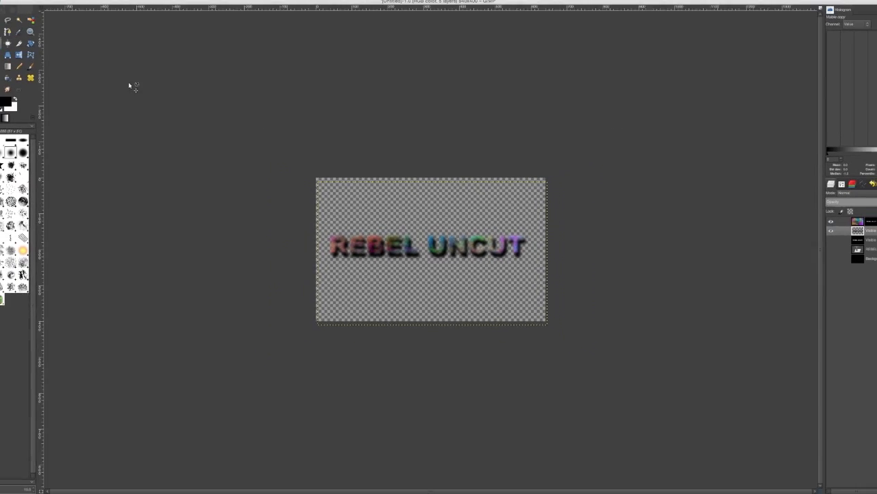
- Export the shadowed text image to the Documents folder as ebelUncut.png using the PNG image file type
click(41, 4)
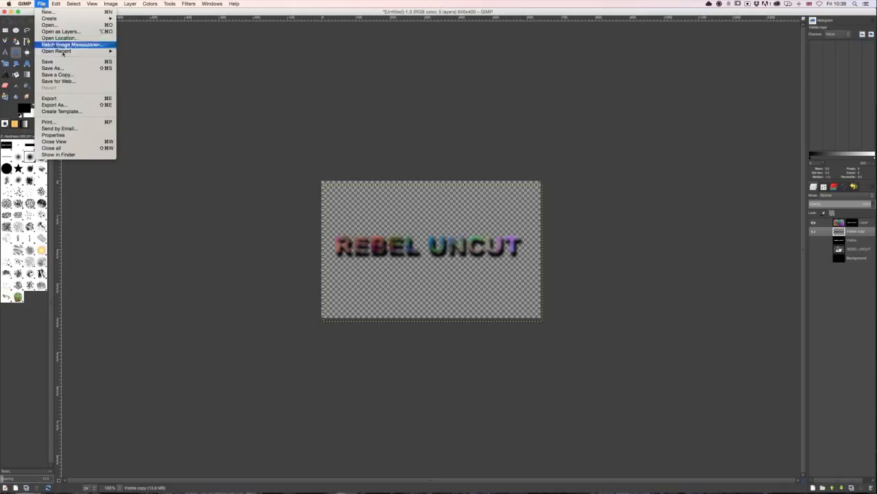
click(67, 100)
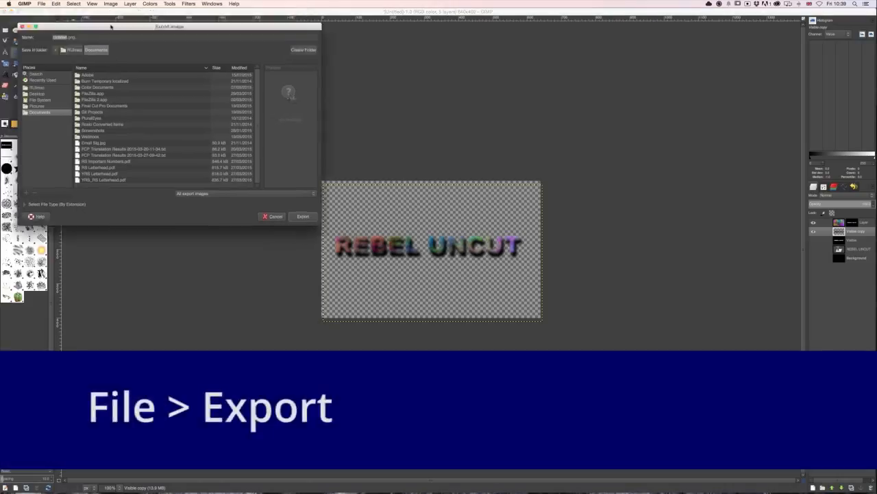
drag(96, 13, 363, 115)
text(ebs)
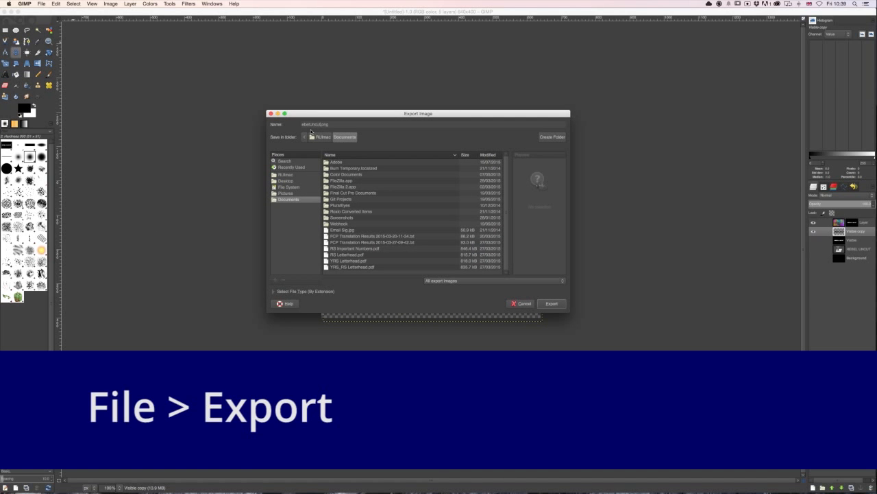
click(275, 290)
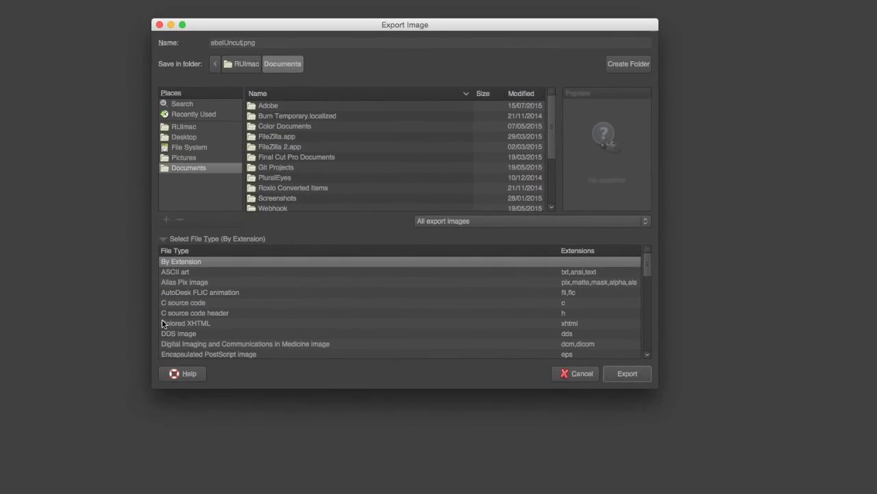
scroll(356, 316, down, 5)
click(188, 355)
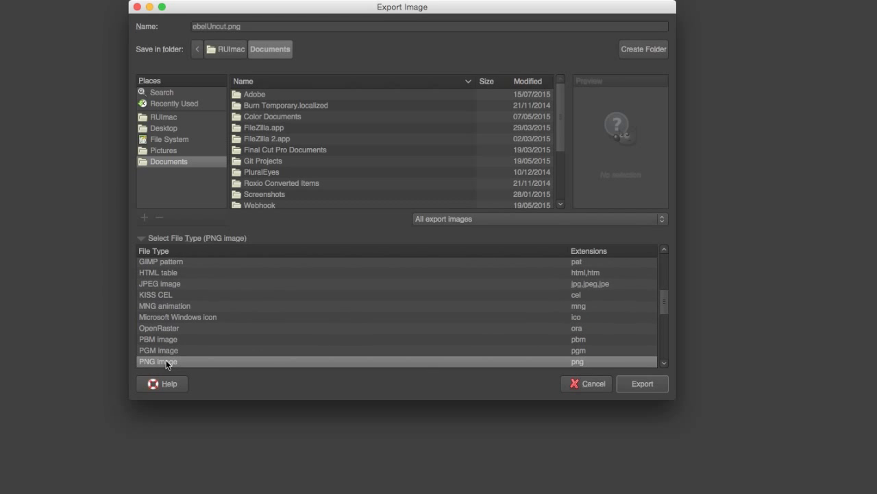
click(631, 382)
click(487, 341)
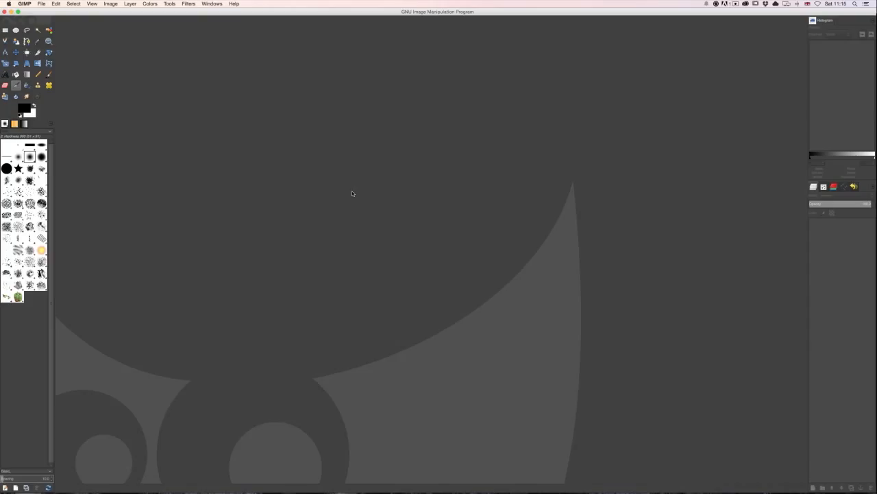
- Create a new blank 640 × 400 px image
click(38, 4)
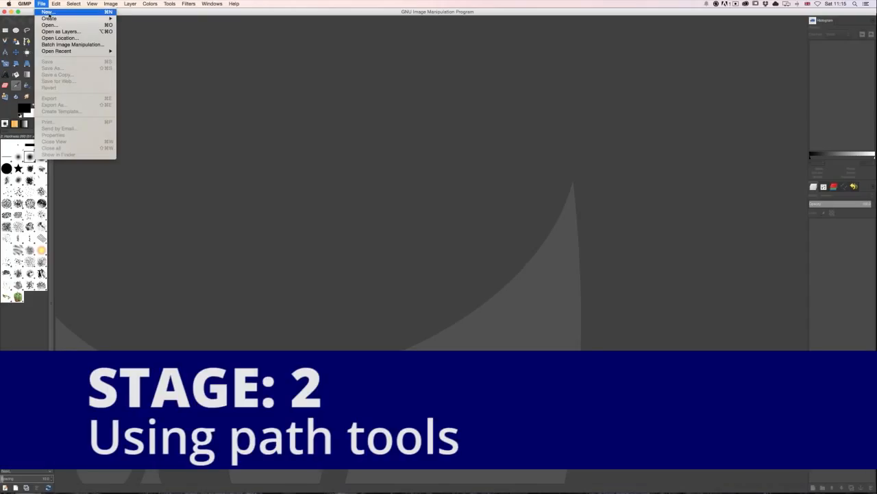
click(53, 13)
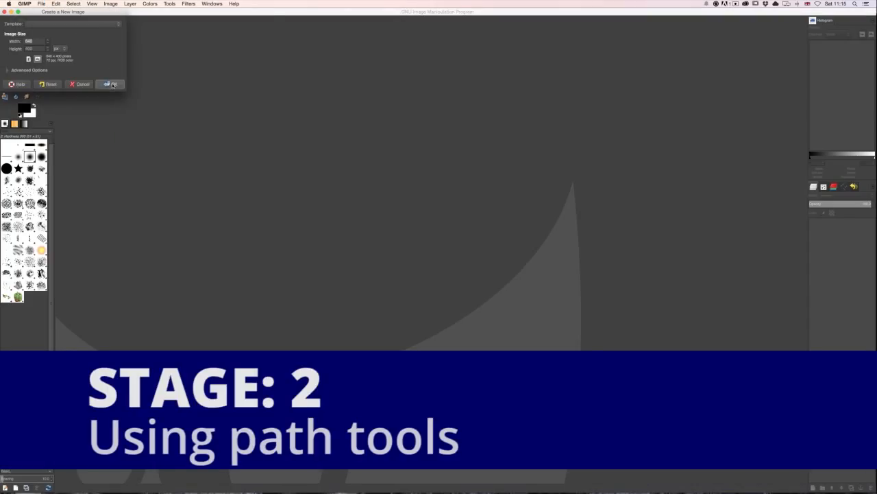
click(113, 83)
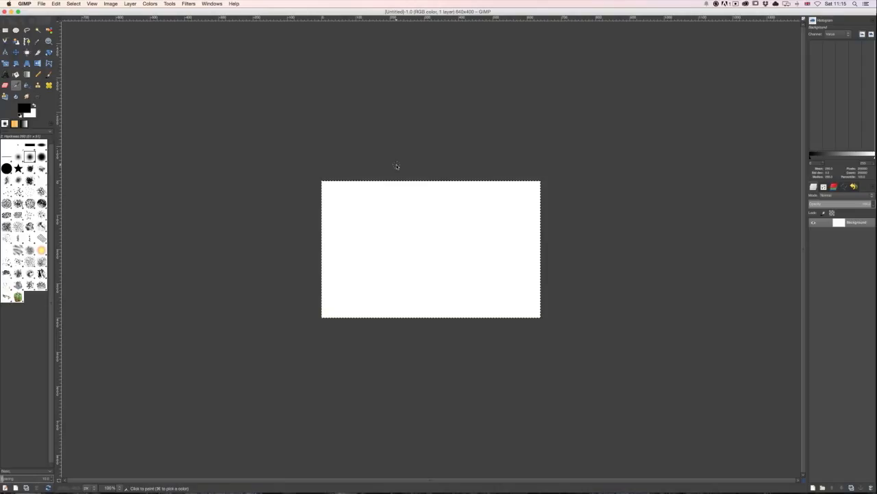
- Draw a closed four-point path, roughly rectangular, near the middle of the white canvas with the Path tool
click(16, 52)
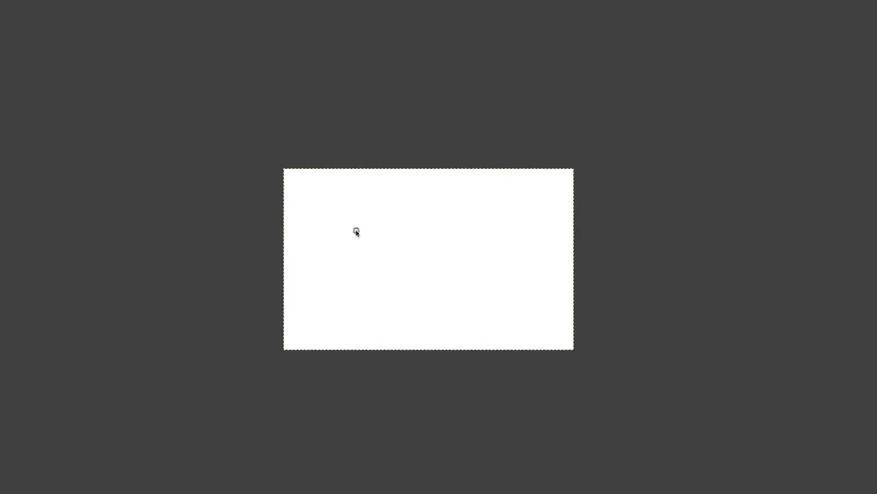
click(430, 222)
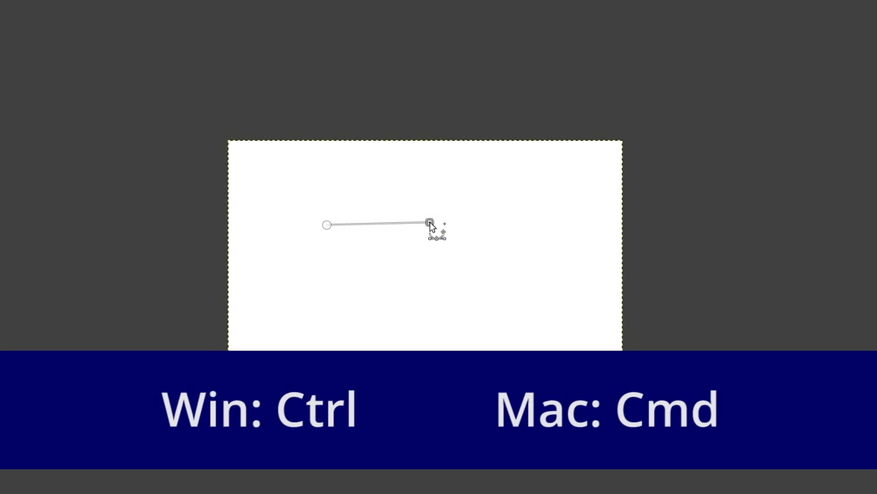
click(435, 294)
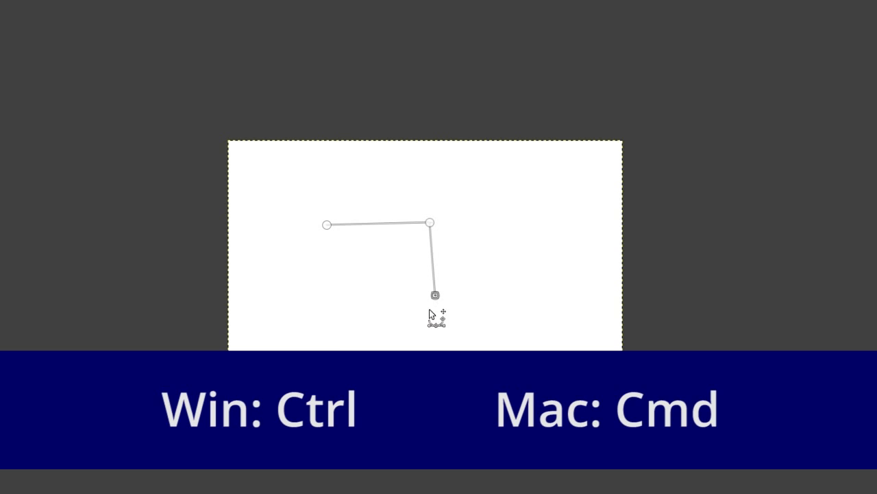
click(339, 300)
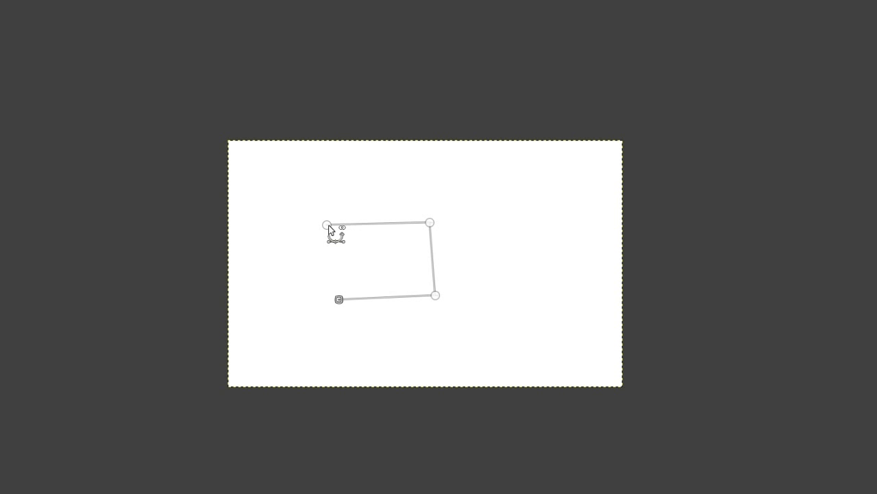
click(327, 226)
- Bend all four straight path segments outward into curves to form a cloud-like outline
drag(394, 297, 392, 331)
drag(426, 267, 480, 260)
drag(375, 223, 374, 193)
drag(349, 253, 302, 260)
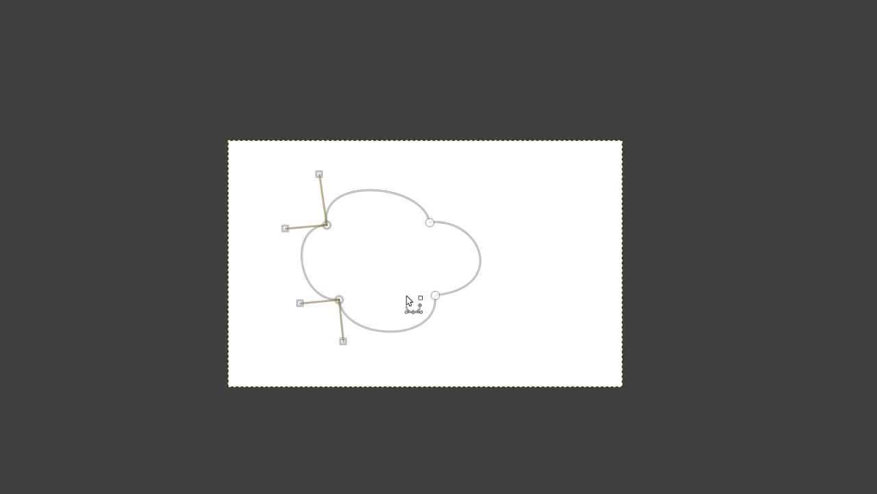
- Reposition the path's anchors and adjust the curve handles to smooth its lower and right-hand edges
drag(344, 340, 368, 342)
drag(301, 302, 316, 289)
drag(436, 295, 461, 273)
drag(431, 223, 437, 215)
drag(428, 177, 391, 200)
drag(490, 211, 459, 258)
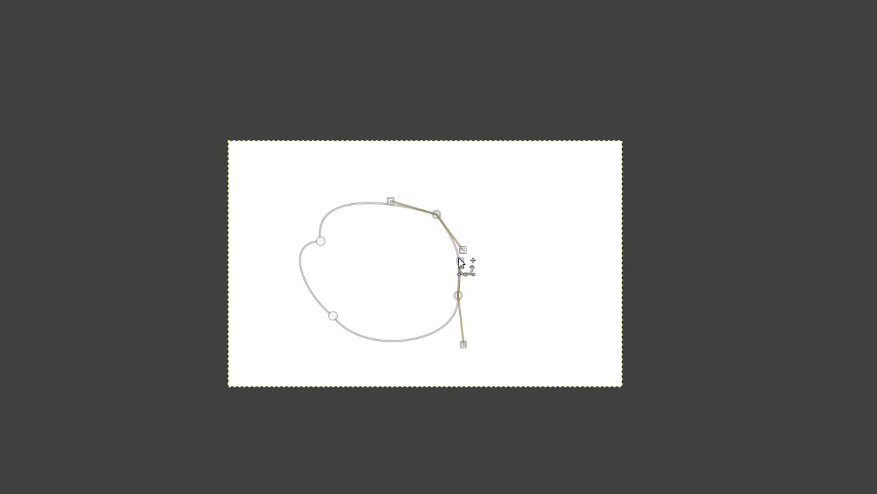
- Move the path's upper-left anchor outward and adjust its handles to round off that corner
click(321, 240)
drag(319, 190, 370, 195)
drag(321, 241, 310, 228)
drag(361, 183, 366, 188)
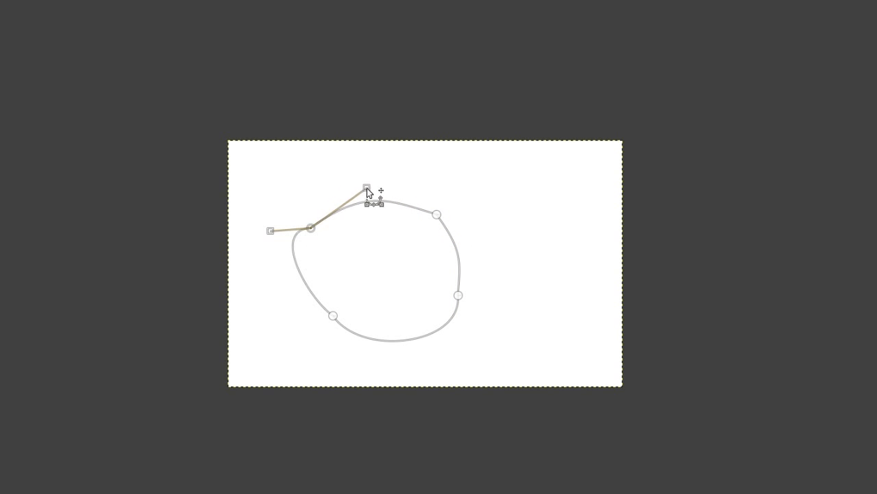
drag(311, 227, 321, 209)
drag(373, 190, 376, 202)
drag(302, 230, 304, 254)
- Lower the path's bottom-left anchor and adjust its handle, and refine the upper-right anchor and curve toward an oval
drag(336, 315, 332, 331)
drag(359, 372, 380, 359)
click(430, 334)
drag(431, 334, 430, 332)
drag(437, 215, 435, 217)
drag(461, 246, 470, 244)
click(407, 211)
drag(436, 216, 435, 222)
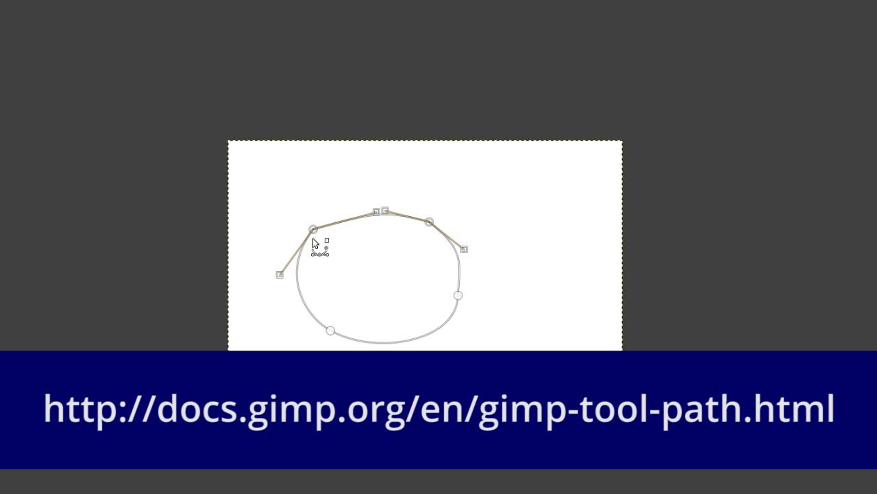
- Fine-tune the handles on the left, right and lower-left curves of the oval path
drag(289, 274, 285, 253)
click(460, 278)
drag(465, 260, 453, 247)
click(330, 328)
drag(303, 315, 312, 310)
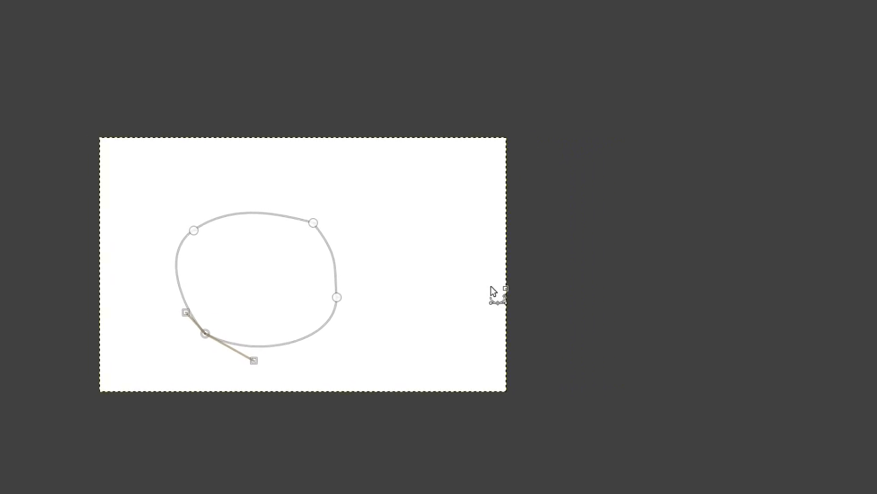
- Display the list of paths and set the foreground color to blue
click(812, 129)
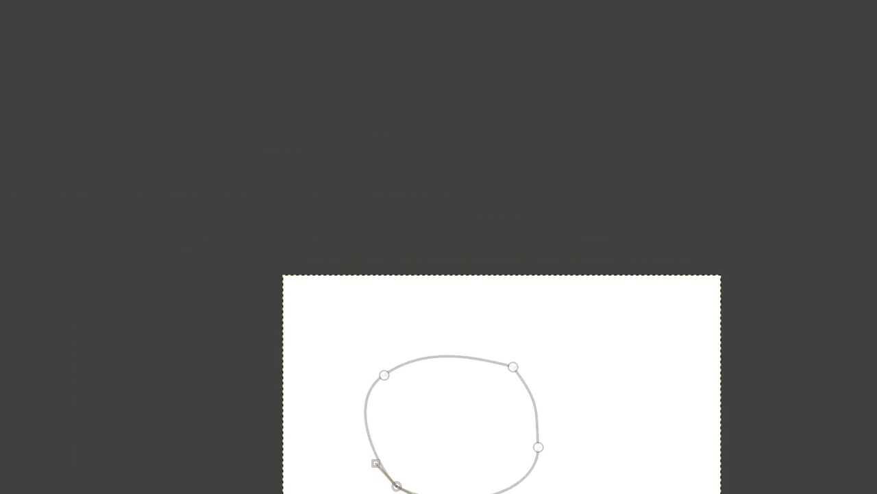
click(124, 164)
drag(92, 178, 91, 152)
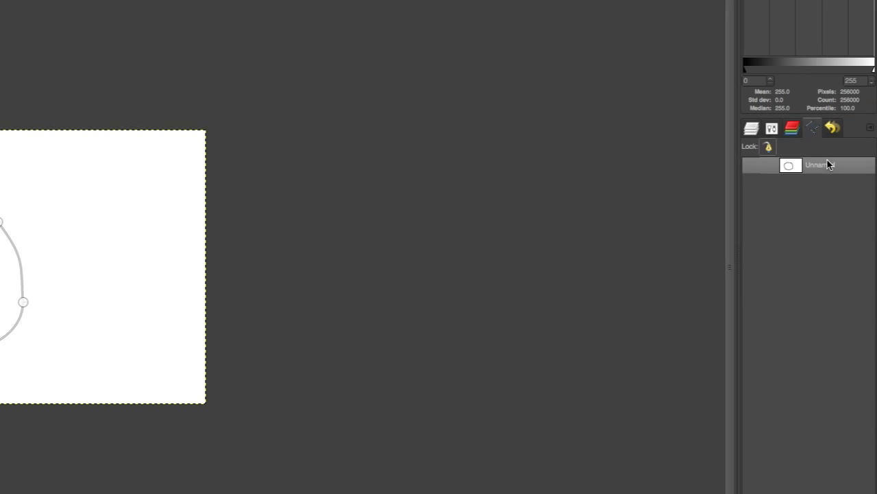
- Stroke the oval path with an antialiased solid-color line 6 px wide
right_click(792, 164)
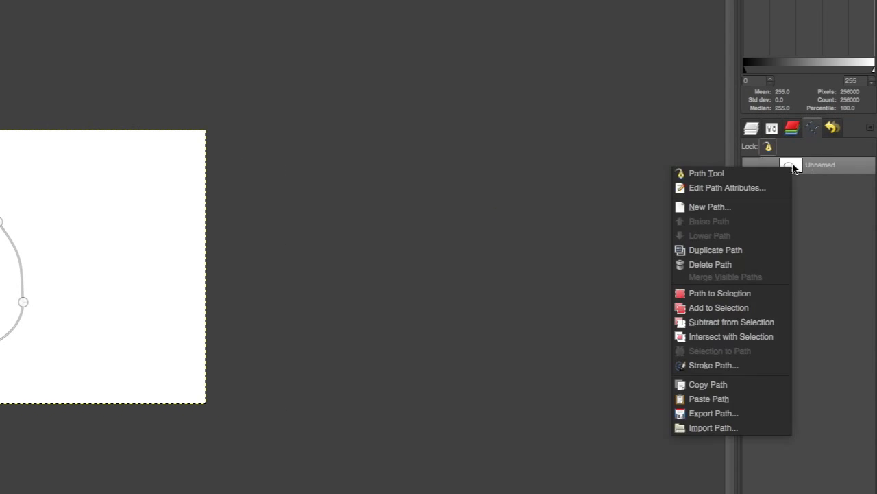
click(744, 365)
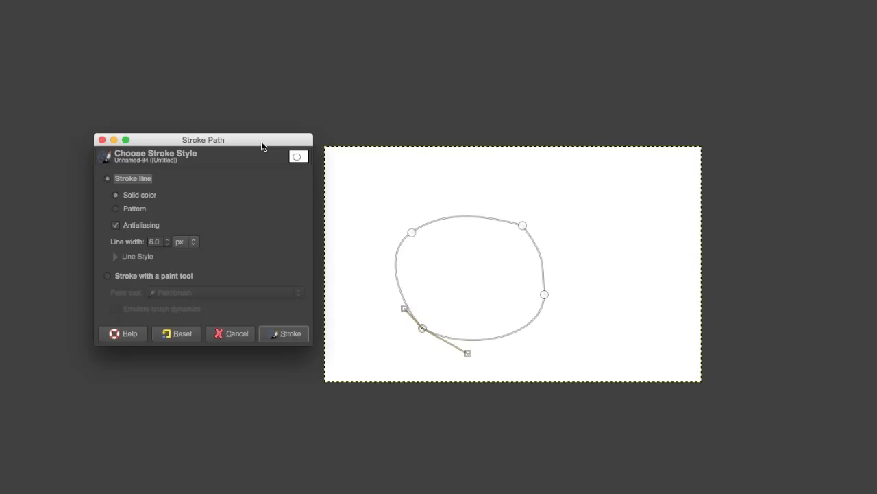
click(284, 333)
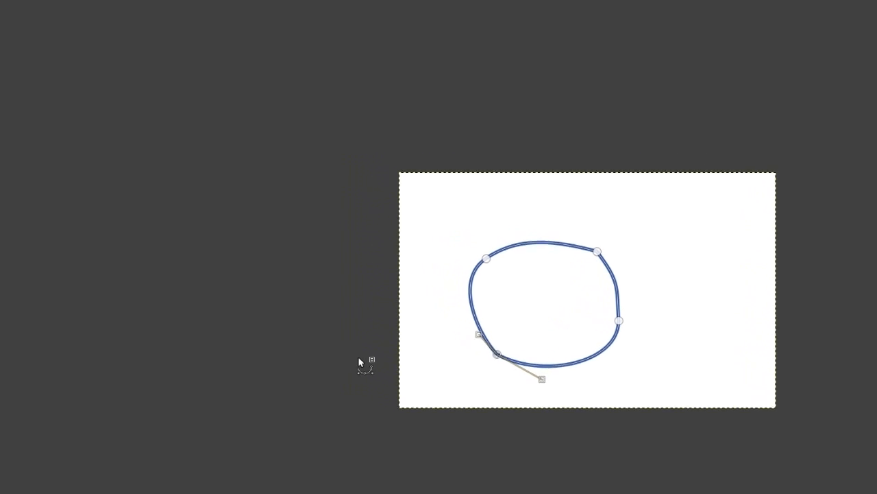
- Bucket-fill the outlined shape with blue and paint over the thin white gaps along its edge with the Hardness 100 brush
click(26, 31)
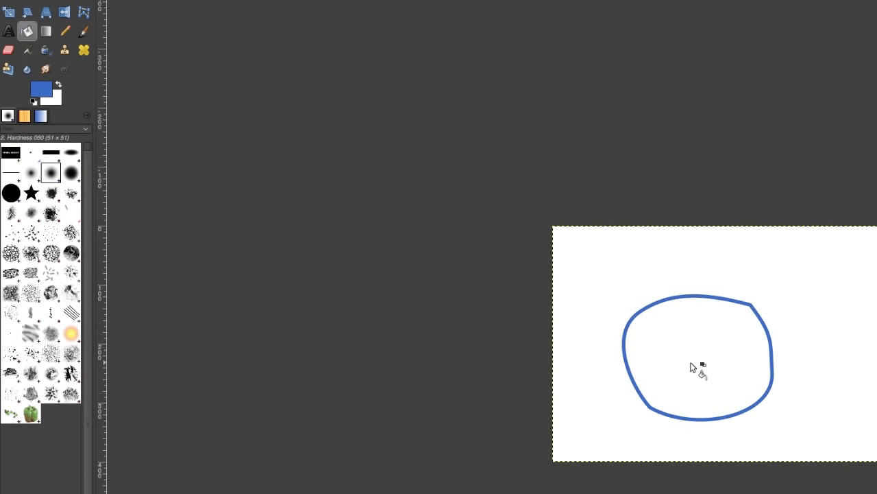
click(690, 361)
click(84, 31)
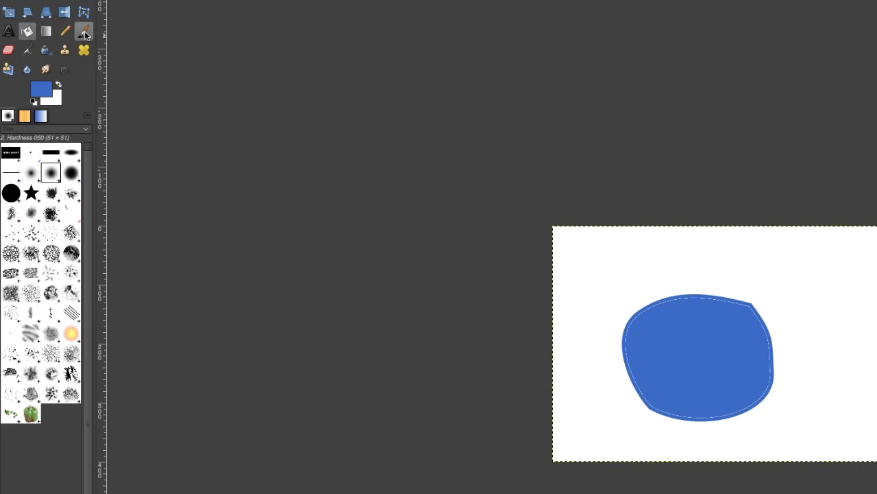
click(11, 193)
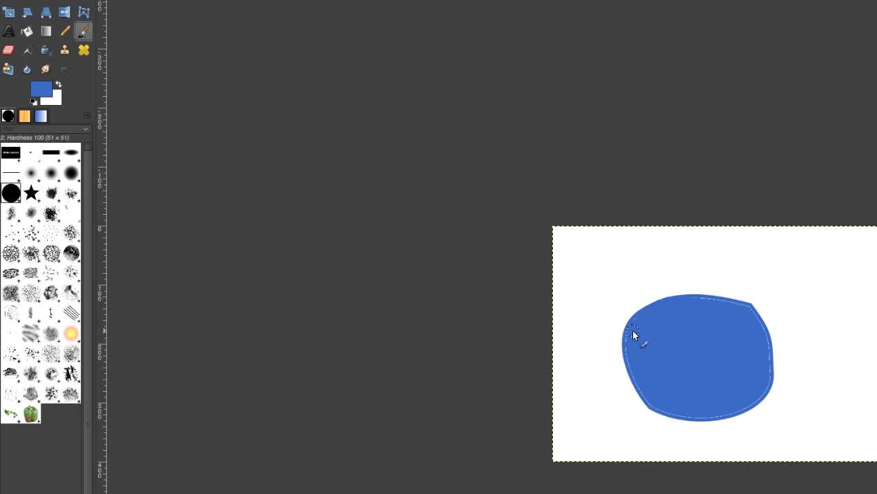
mouse_move(644, 390)
mouse_down()
mouse_move(680, 411)
mouse_move(742, 406)
mouse_move(753, 398)
mouse_move(753, 320)
mouse_up()
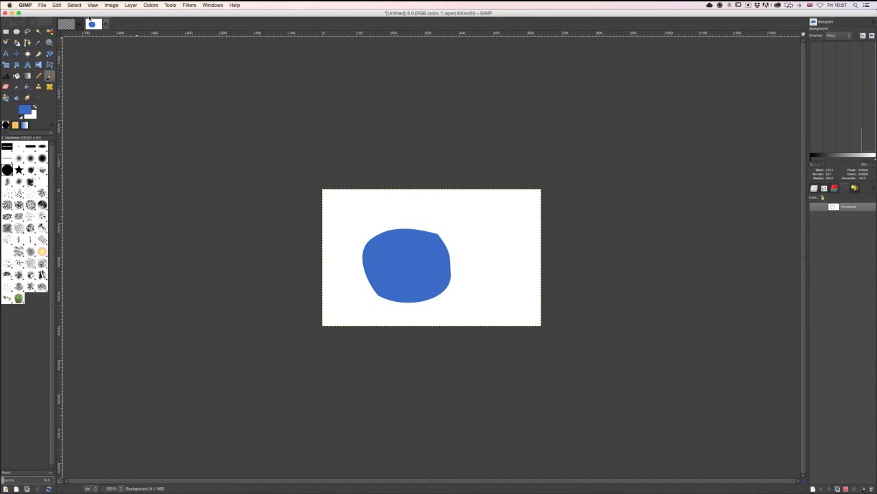
- Open ebelUncut.png as a new layer above the blue shape
click(42, 5)
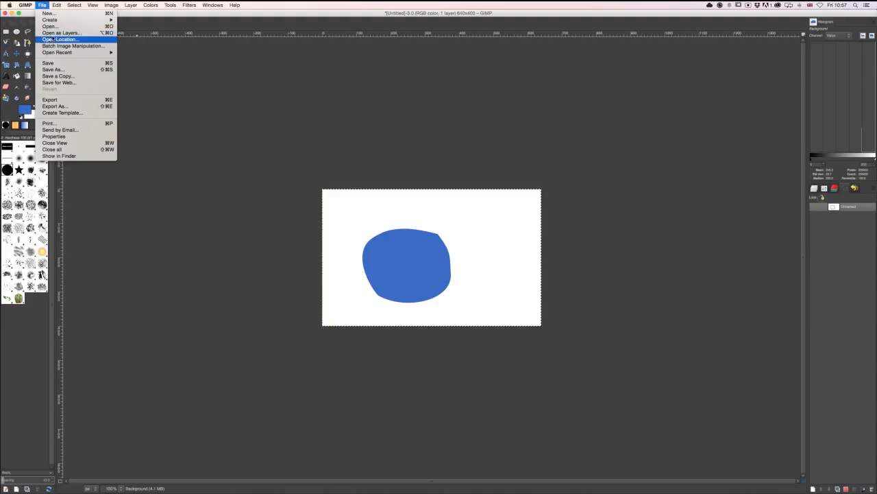
click(52, 33)
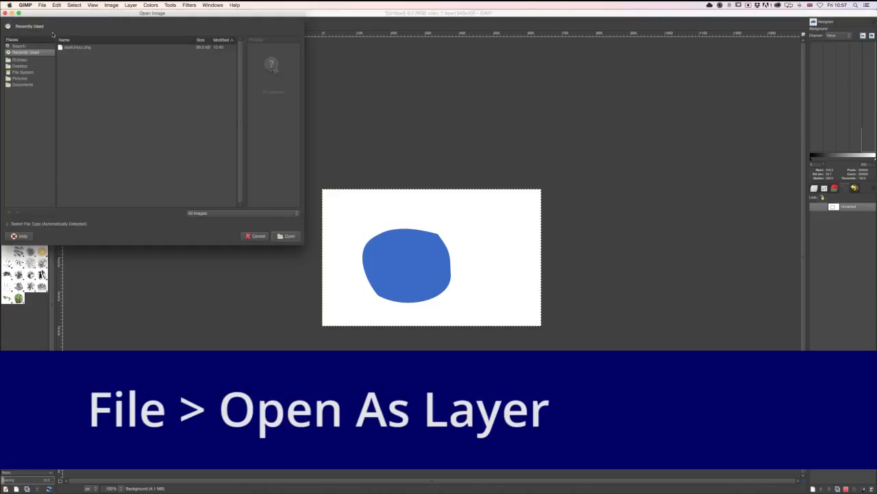
click(73, 47)
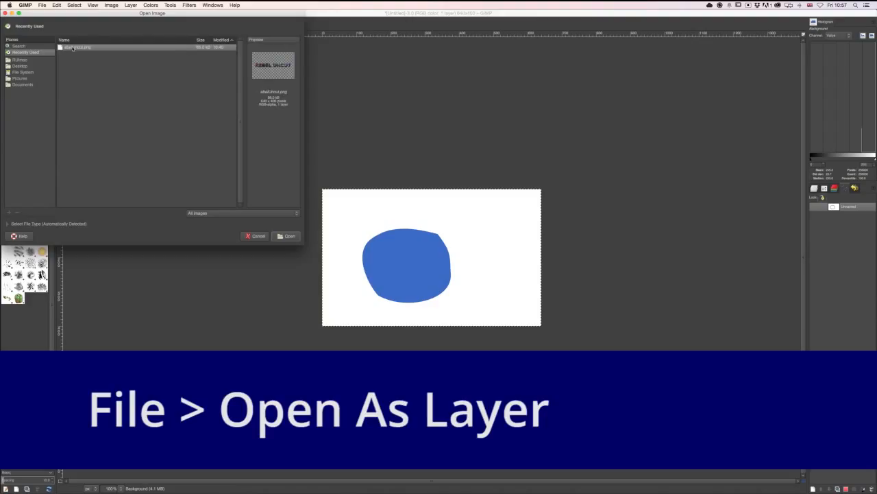
click(291, 237)
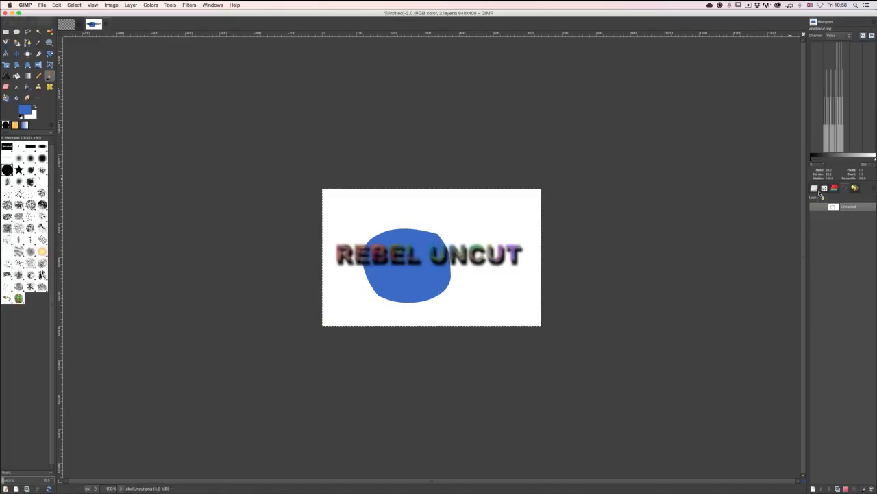
- Enlarge the REBEL UNCUT layer slightly with the Scale tool and reposition it so the lettering spans the canvas over the blue shape
key(m)
drag(363, 252, 357, 240)
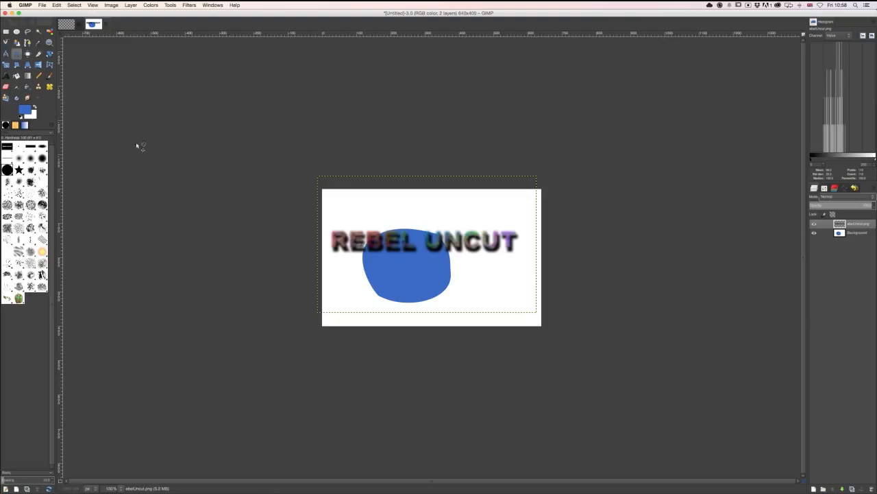
click(7, 64)
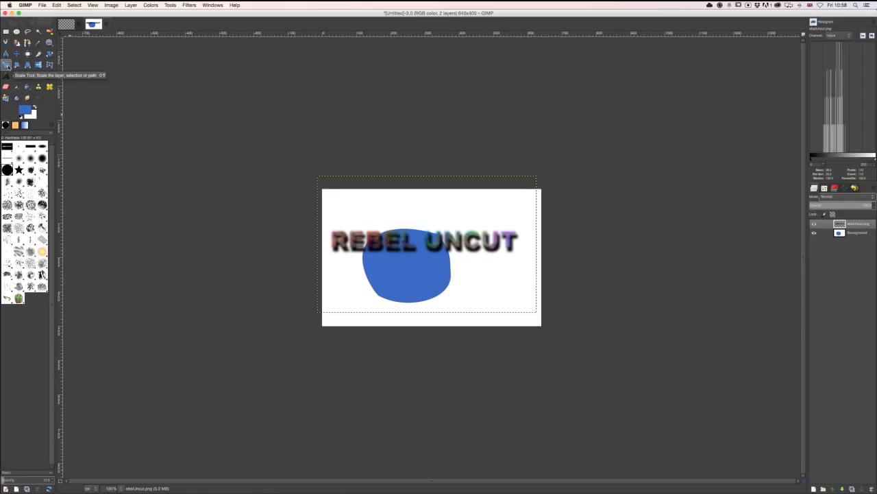
click(374, 239)
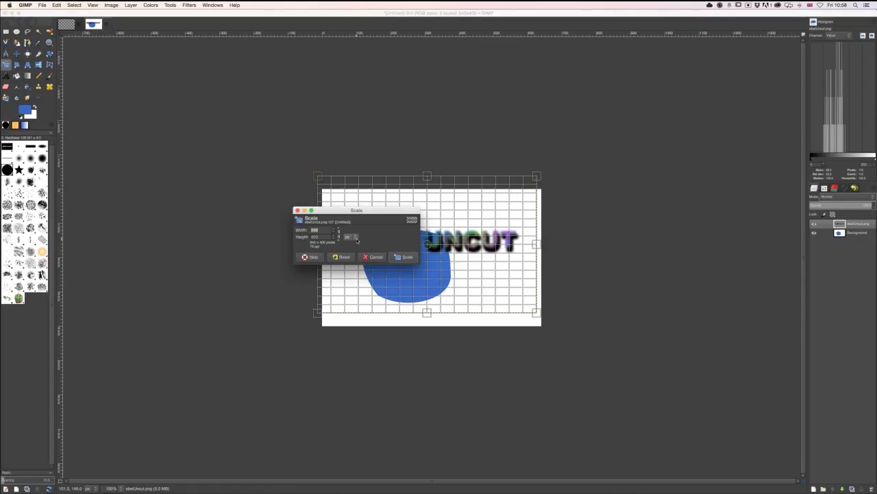
drag(357, 210, 445, 96)
drag(317, 176, 290, 160)
key(m)
drag(355, 235, 376, 253)
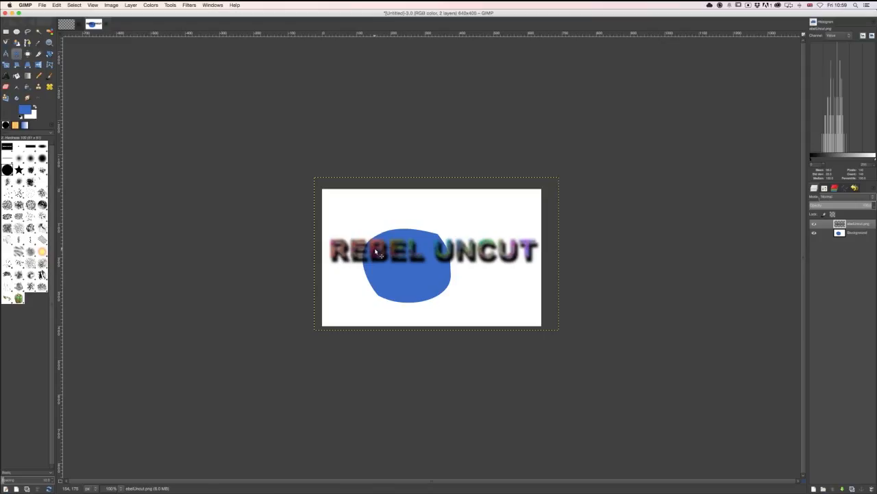
- Convert white to transparency on the Background layer with Color to Alpha
click(846, 234)
click(134, 6)
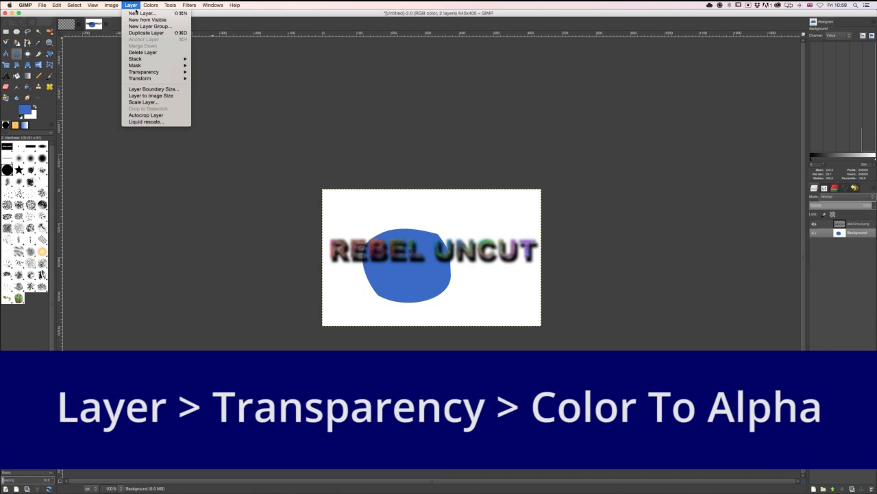
mouse_move(147, 72)
click(223, 85)
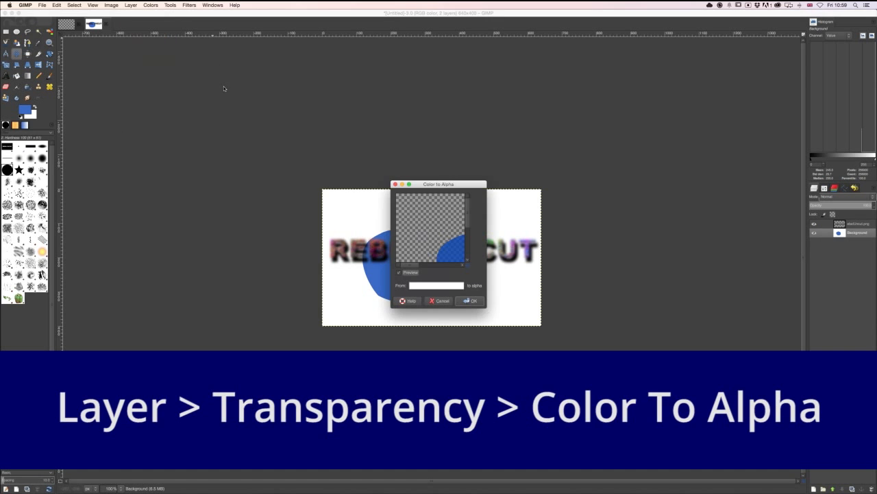
click(472, 301)
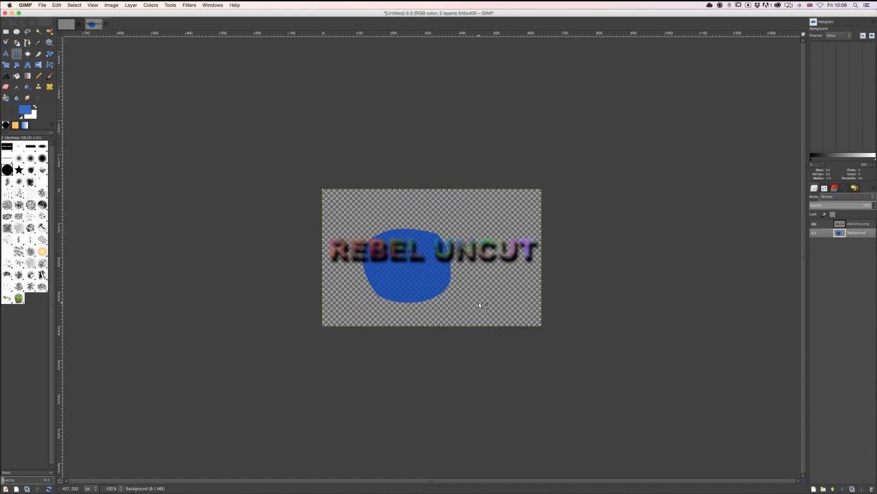